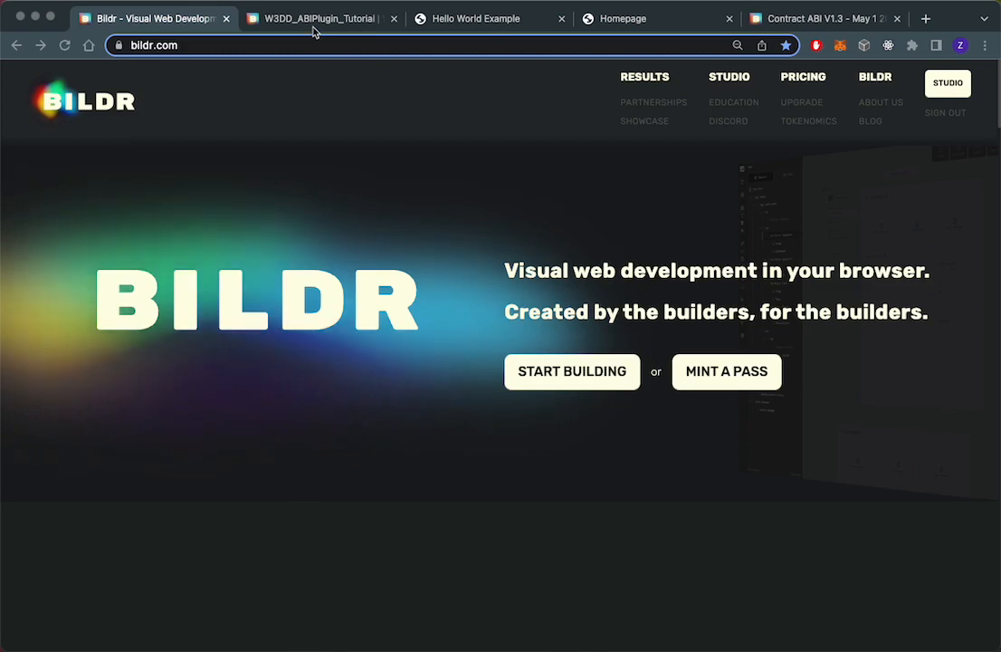
Copy the Plugin Header script tag from the bildr.web3devdoc.com page.
left_click(314, 27)
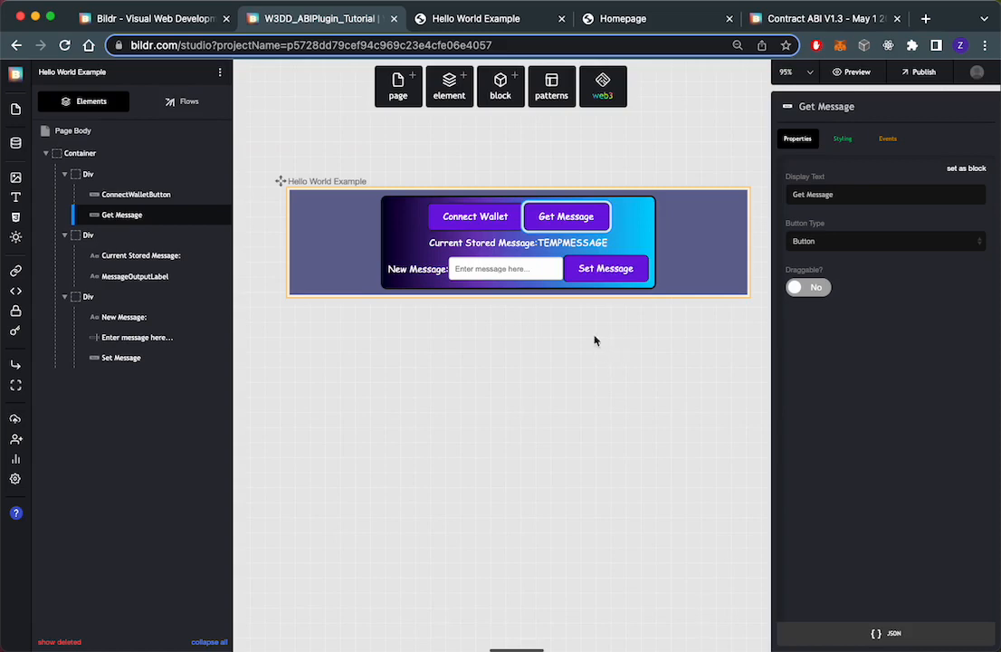
left_click(683, 19)
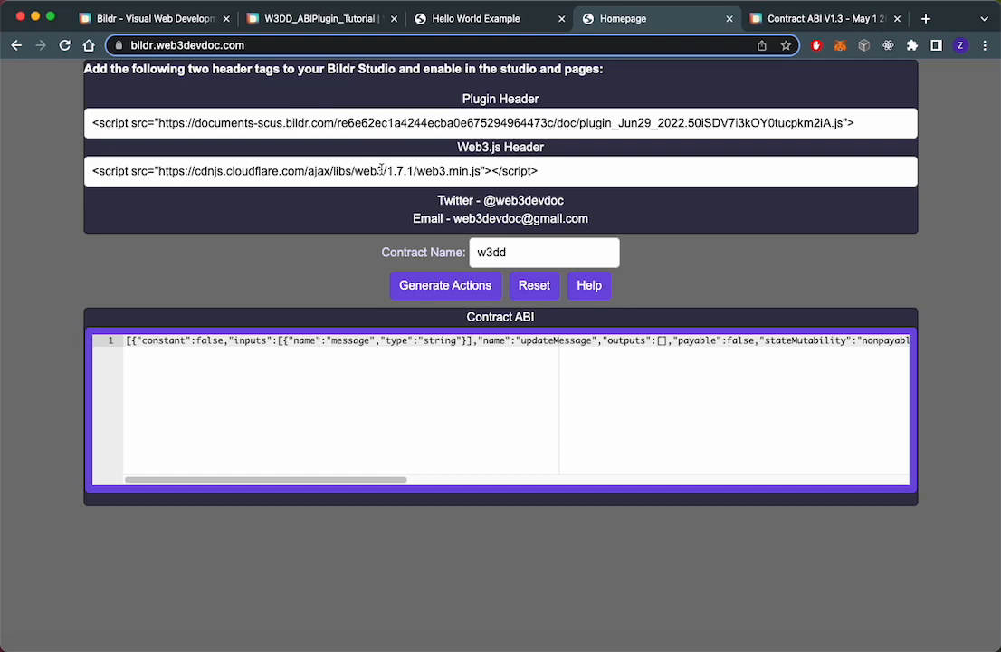
triple_click(429, 122)
key("super+c")
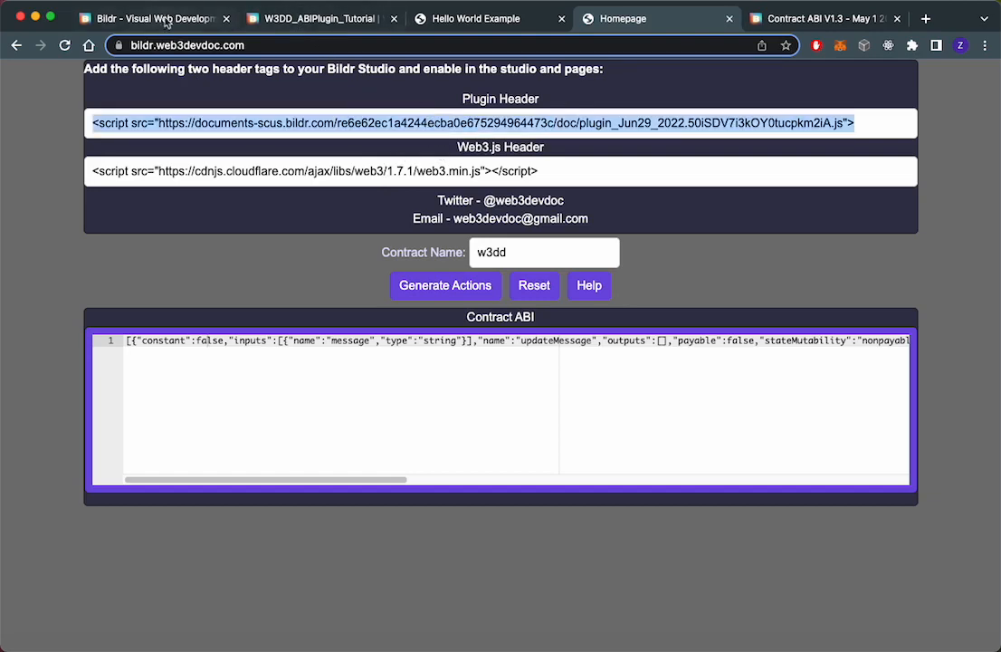
Create a page header named toolkit in the W3DD_ABIPlugin_Tutorial studio project, using the copied plugin script tag as its value.
left_click(278, 19)
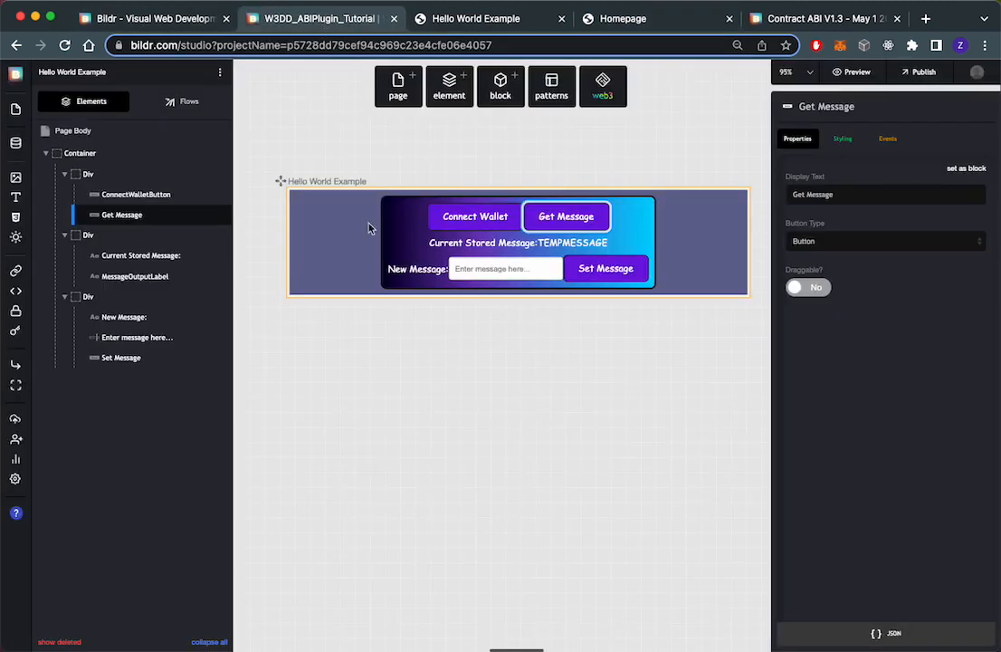
left_click(15, 265)
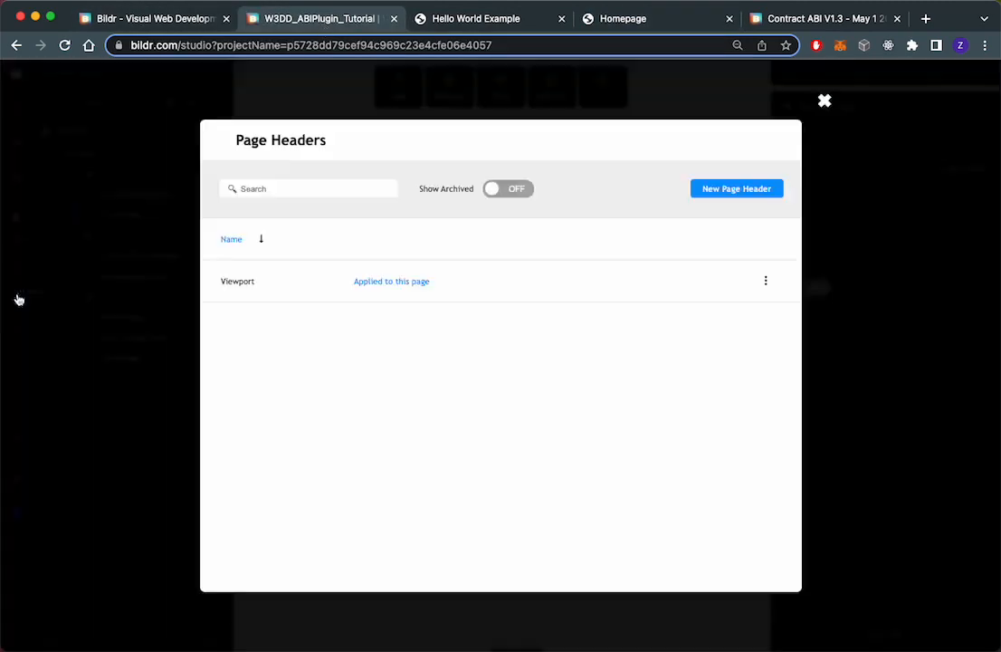
left_click(737, 190)
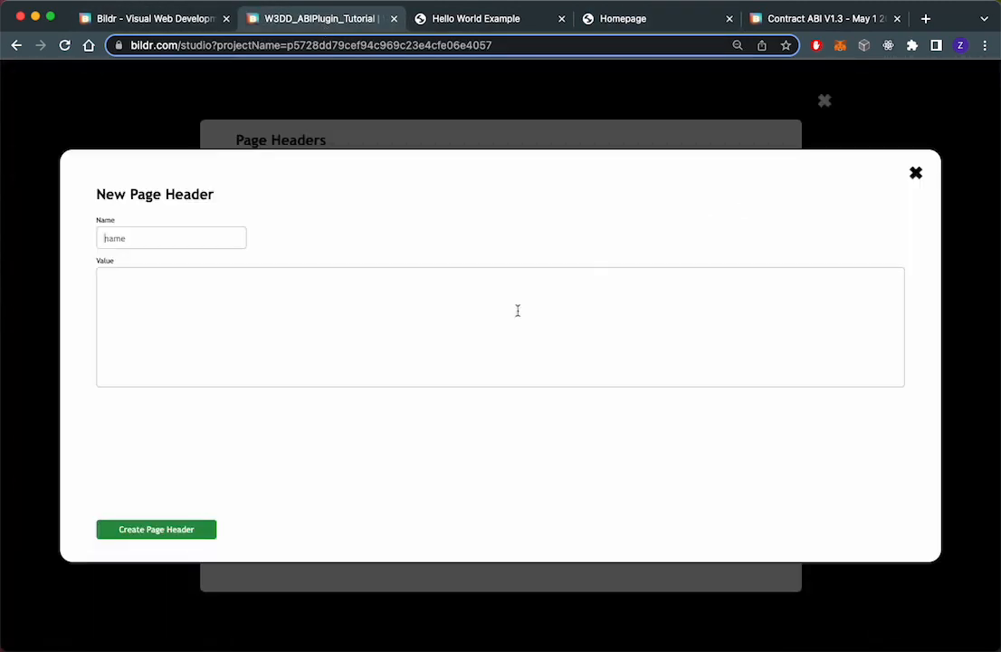
left_click(216, 326)
key("super+v")
type("too")
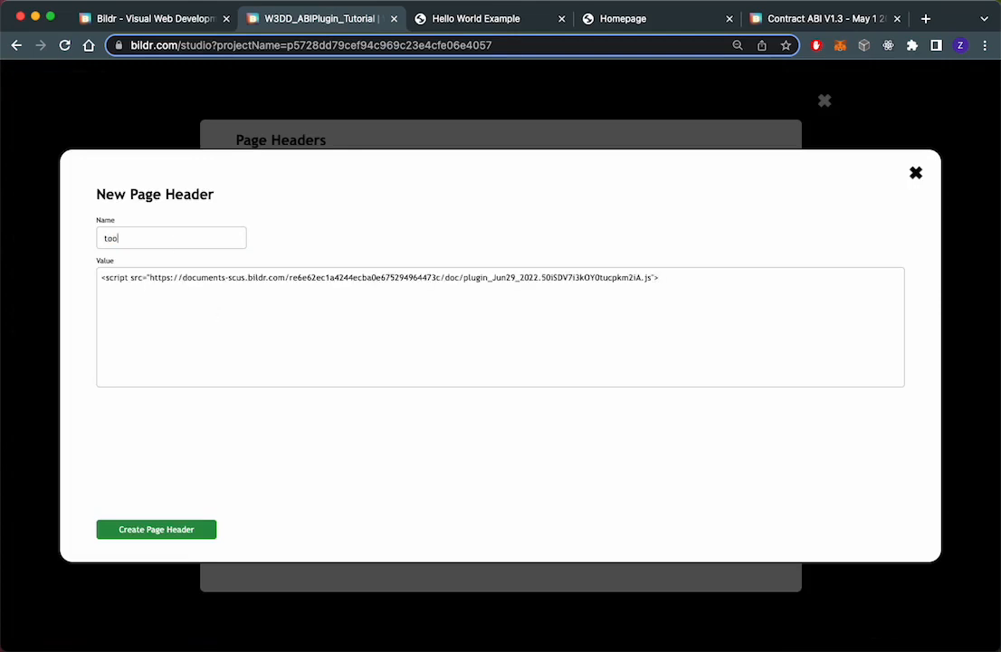
left_click(181, 528)
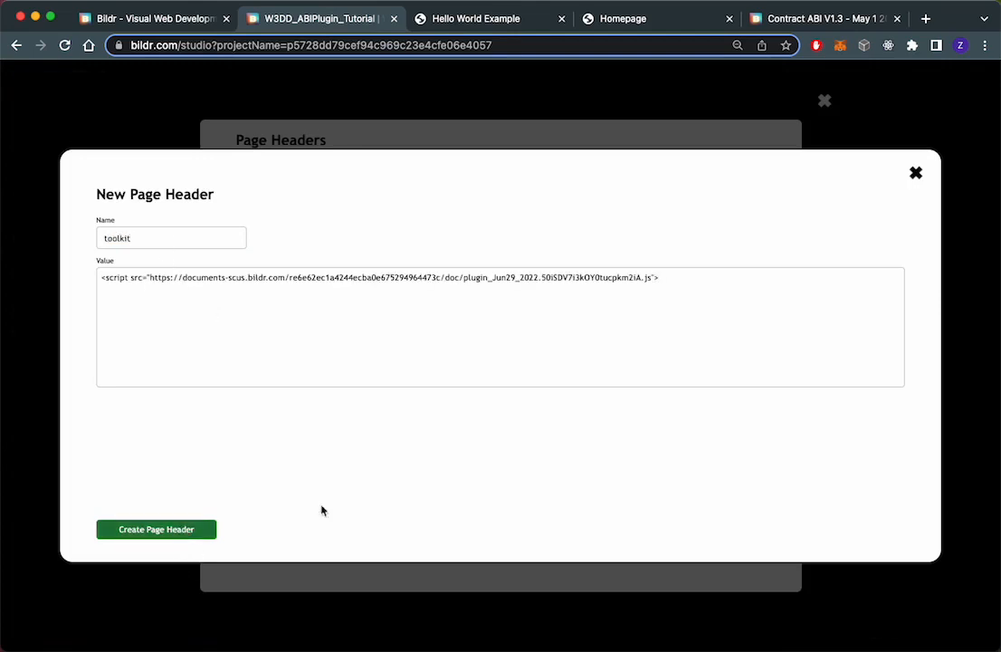
Set the toolkit page header to load in the studio and on all root pages.
left_click(288, 288)
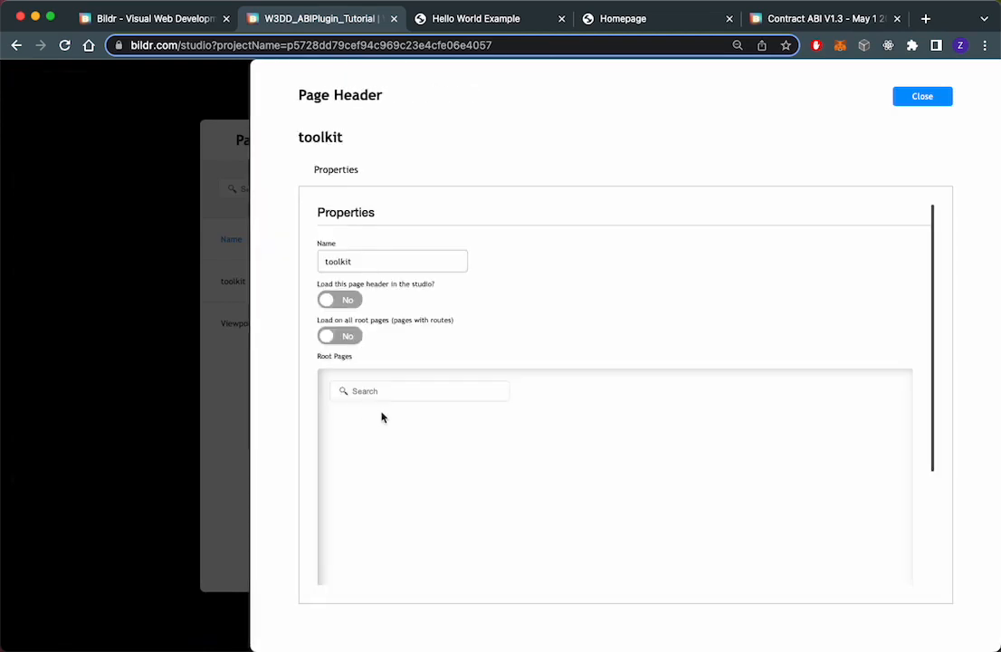
left_click(337, 302)
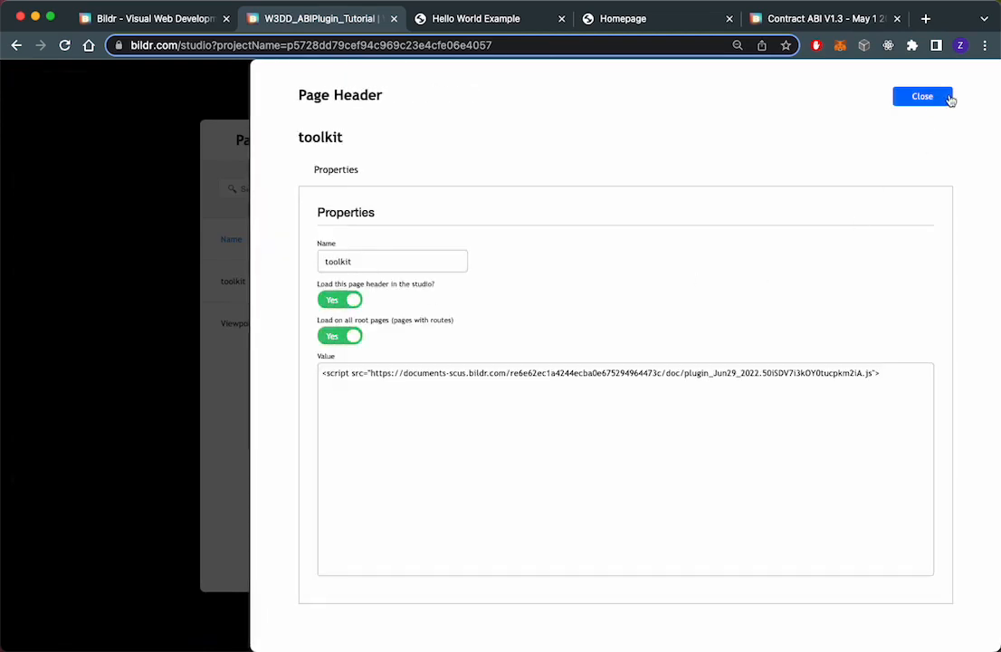
left_click(920, 96)
Copy the Web3.js Header script tag from the bildr.web3devdoc.com page.
left_click(624, 18)
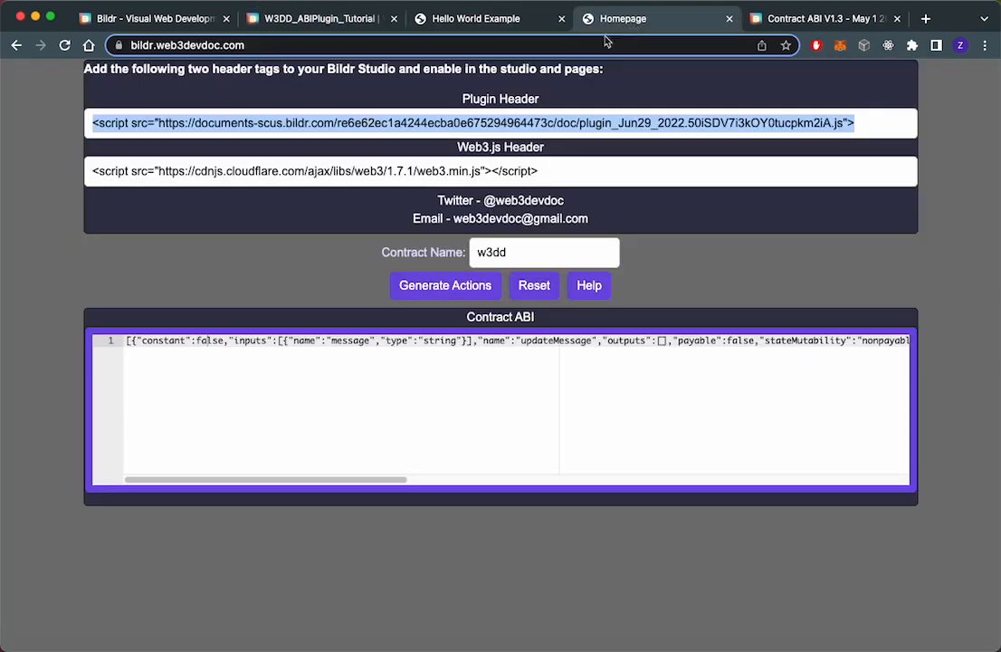
double_click(310, 170)
triple_click(309, 170)
key("cmd+c")
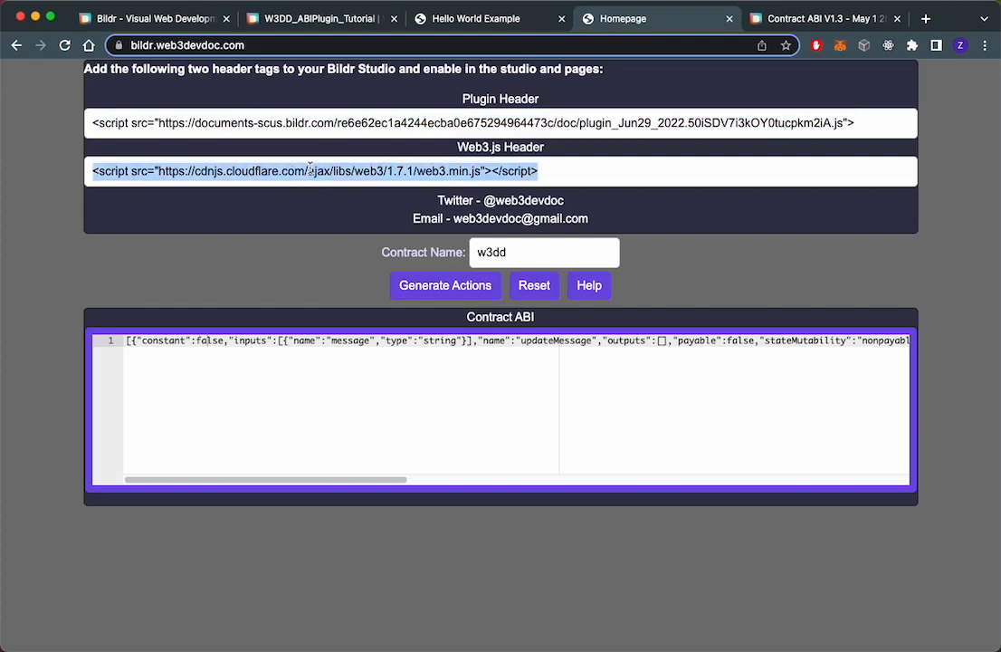
Create a page header named web3.js in the studio project with the copied Web3.js script tag as its value.
left_click(149, 18)
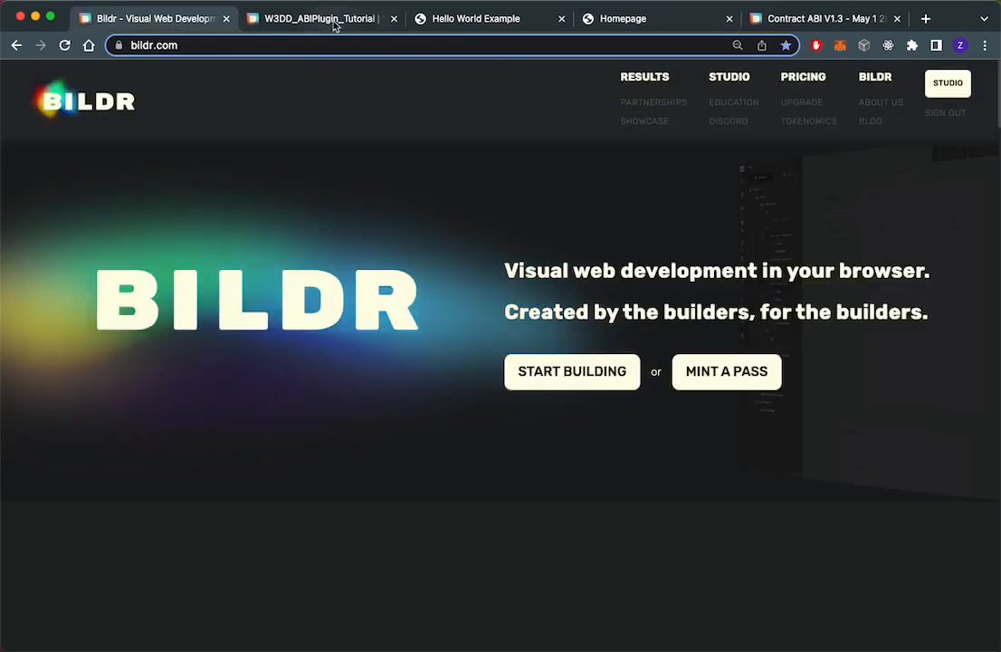
left_click(321, 18)
left_click(710, 190)
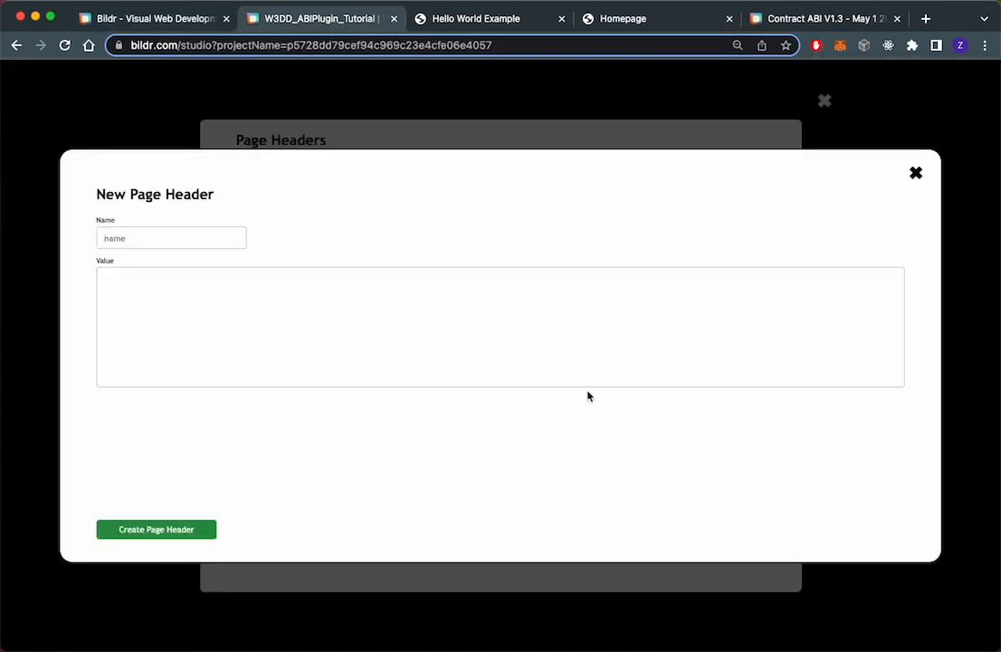
key("cmd+v")
left_click(170, 234)
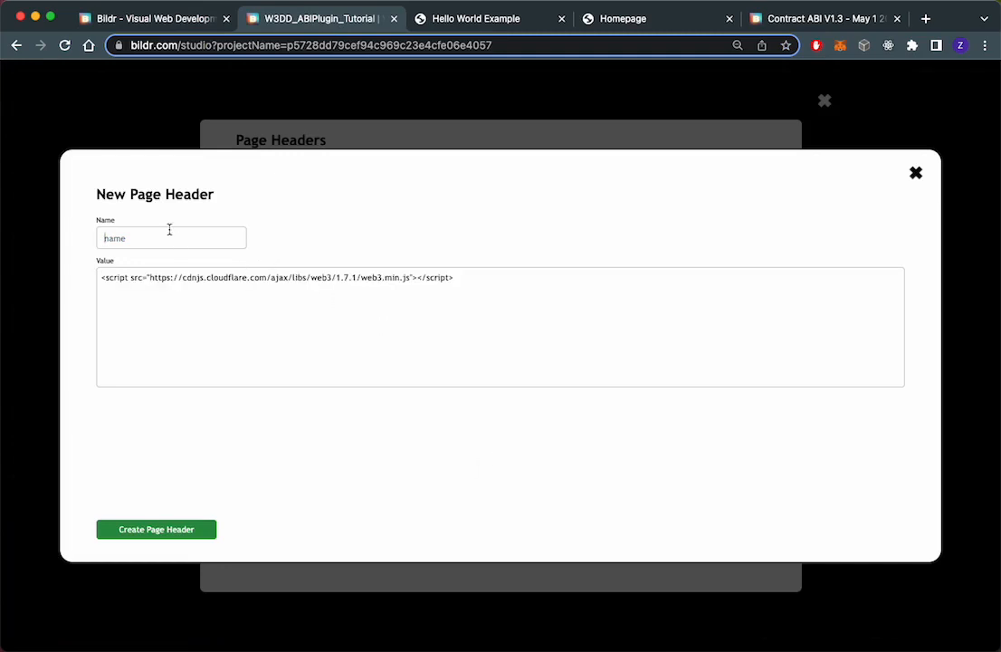
type("web3.js")
left_click(153, 525)
Set the web3.js page header to load in the studio and on all root pages.
left_click(353, 366)
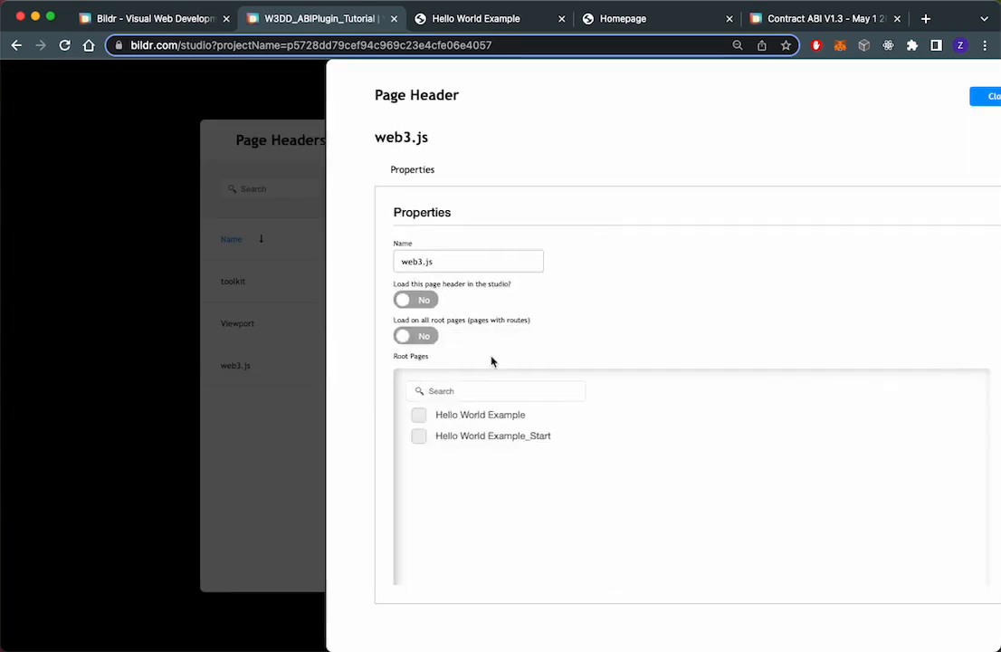
left_click(340, 336)
left_click(340, 299)
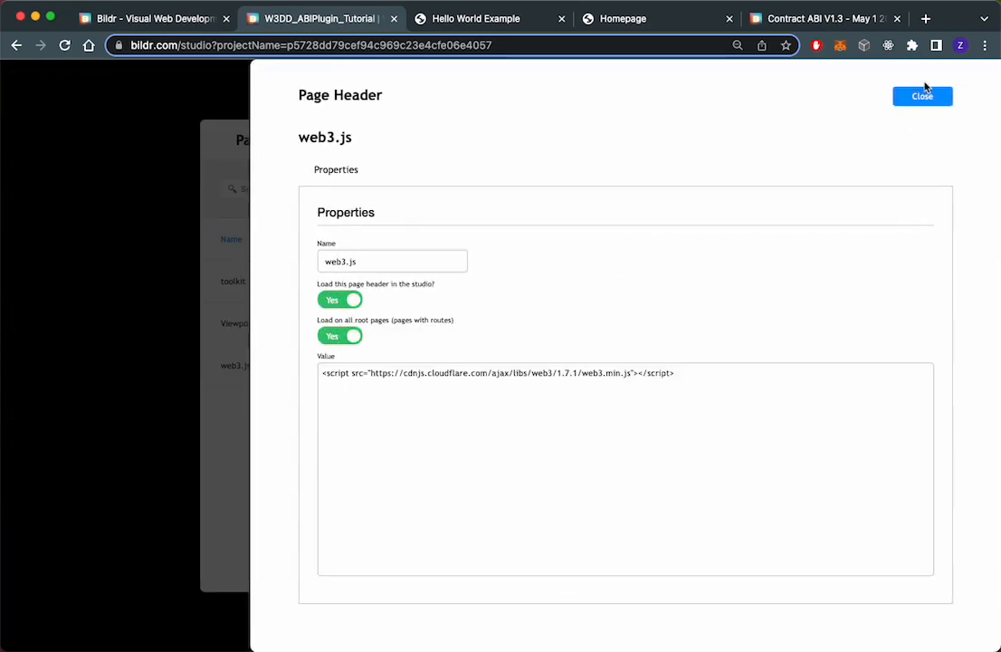
left_click(931, 100)
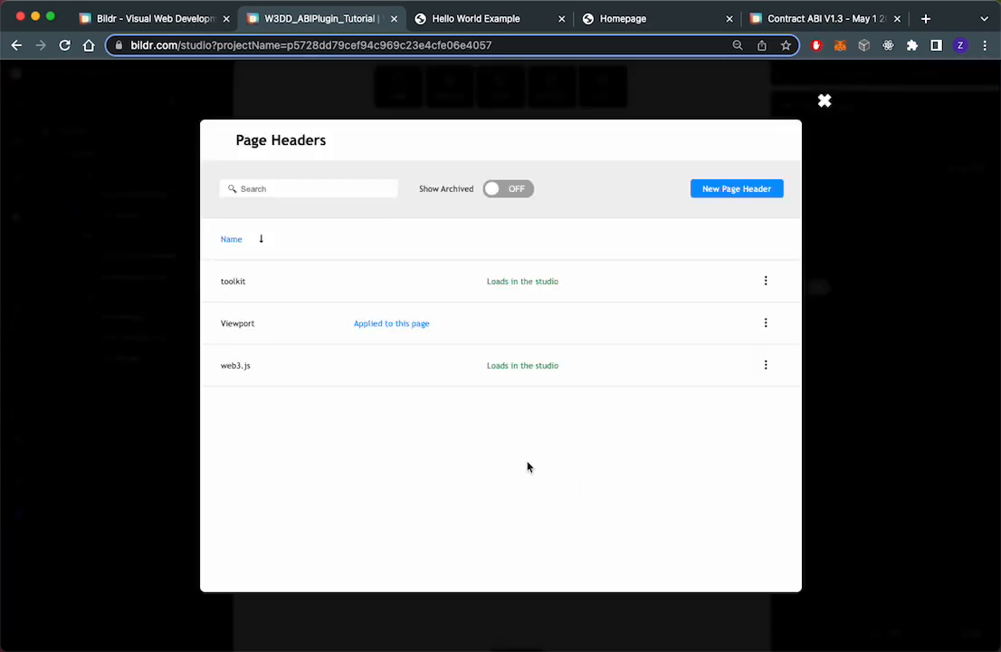
Close the page headers list and reload the studio project.
left_click(825, 100)
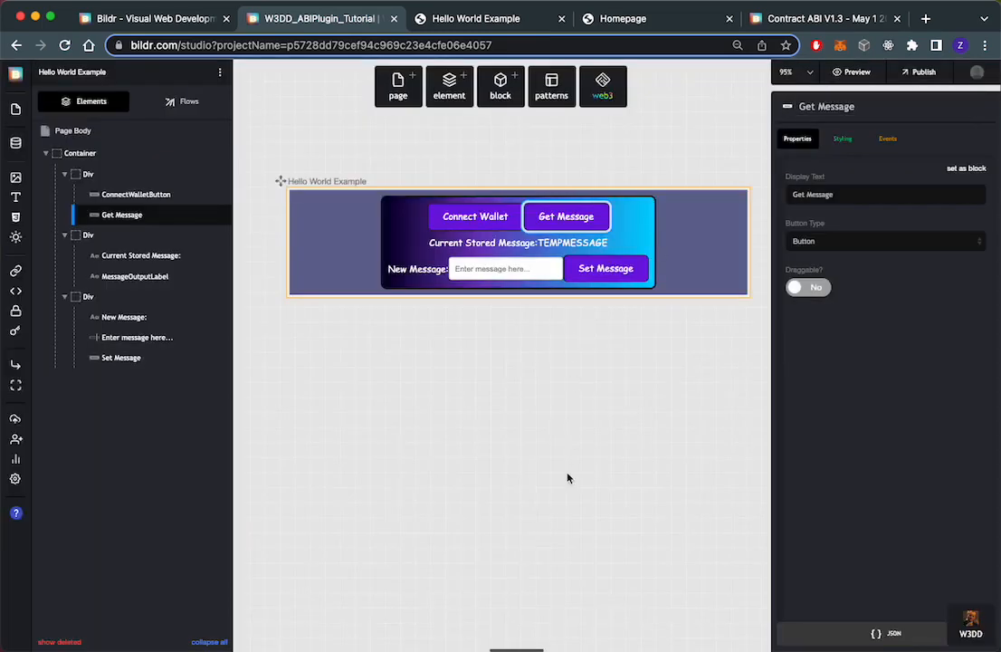
left_click(521, 44)
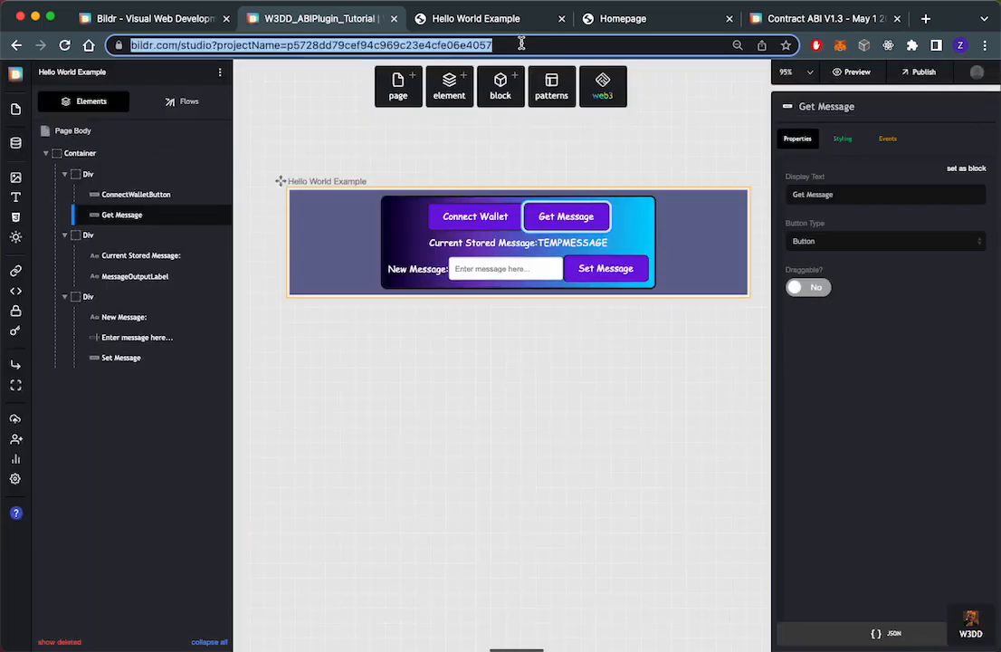
key("Return")
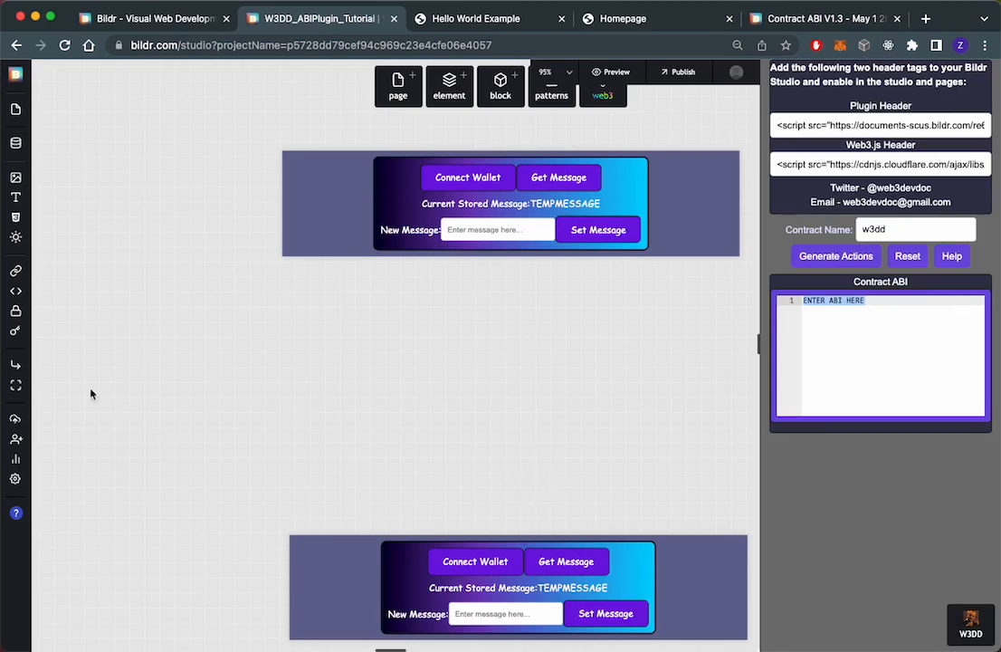
Examine the project's existing action types and functions.
left_click(17, 367)
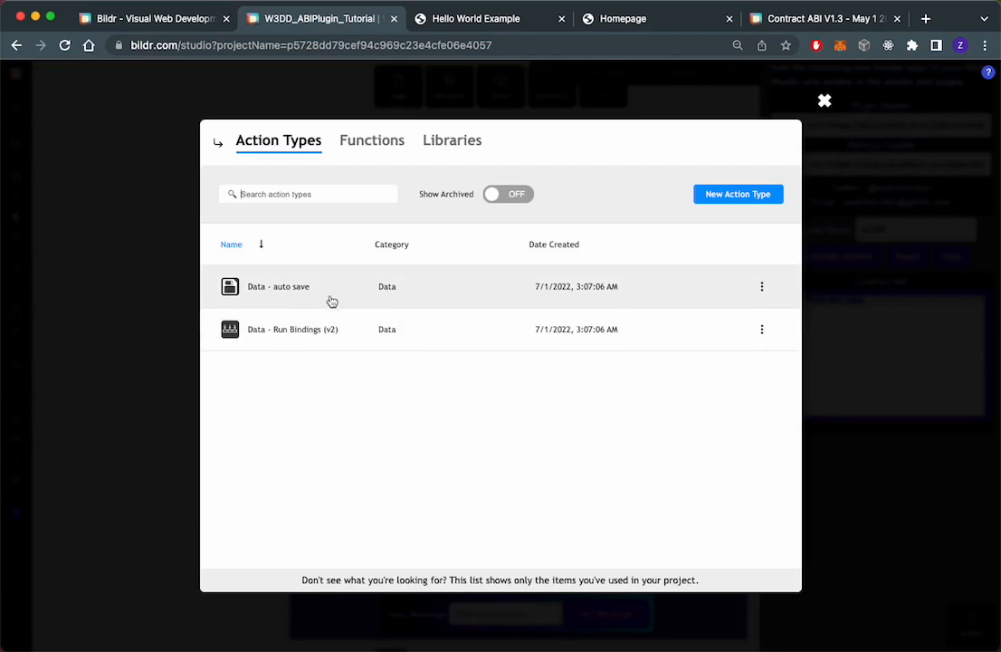
left_click(385, 154)
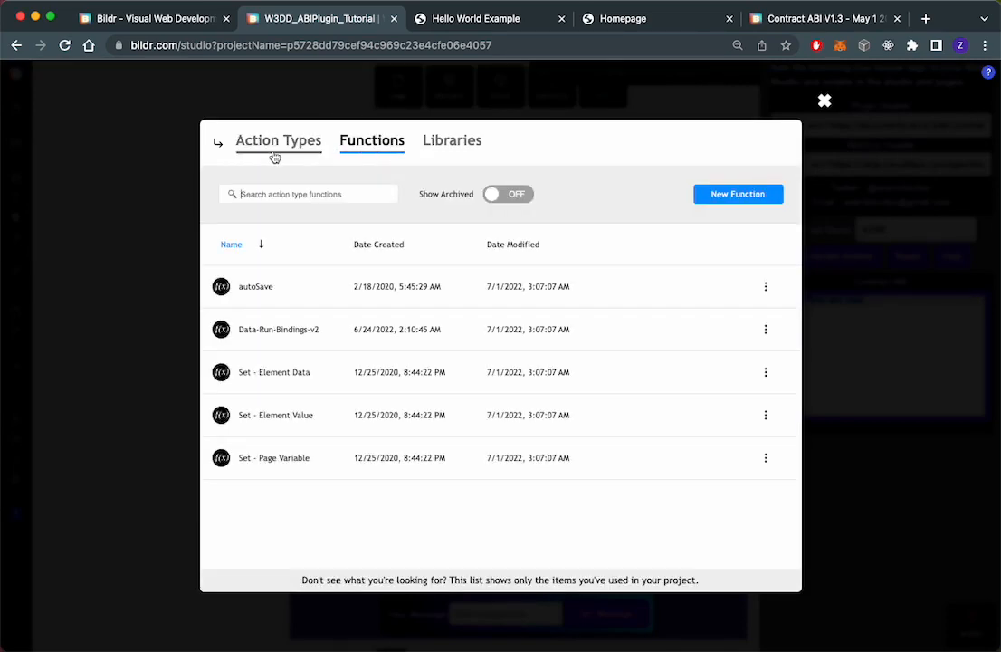
left_click(274, 158)
key("Escape")
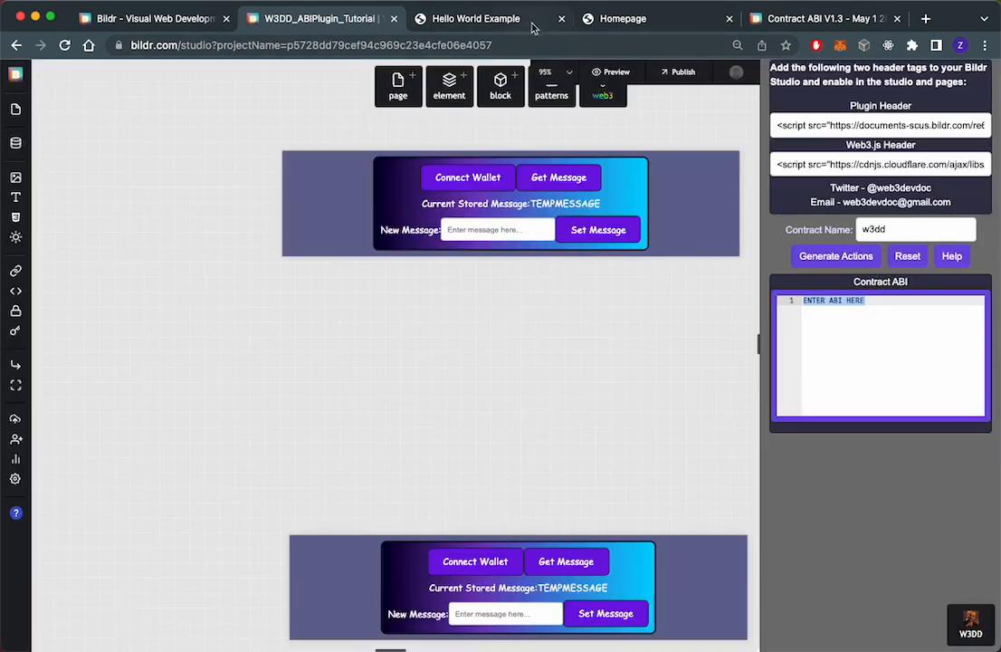
Copy the full contract ABI from the bildr.web3devdoc.com page.
left_click(503, 22)
left_click(608, 23)
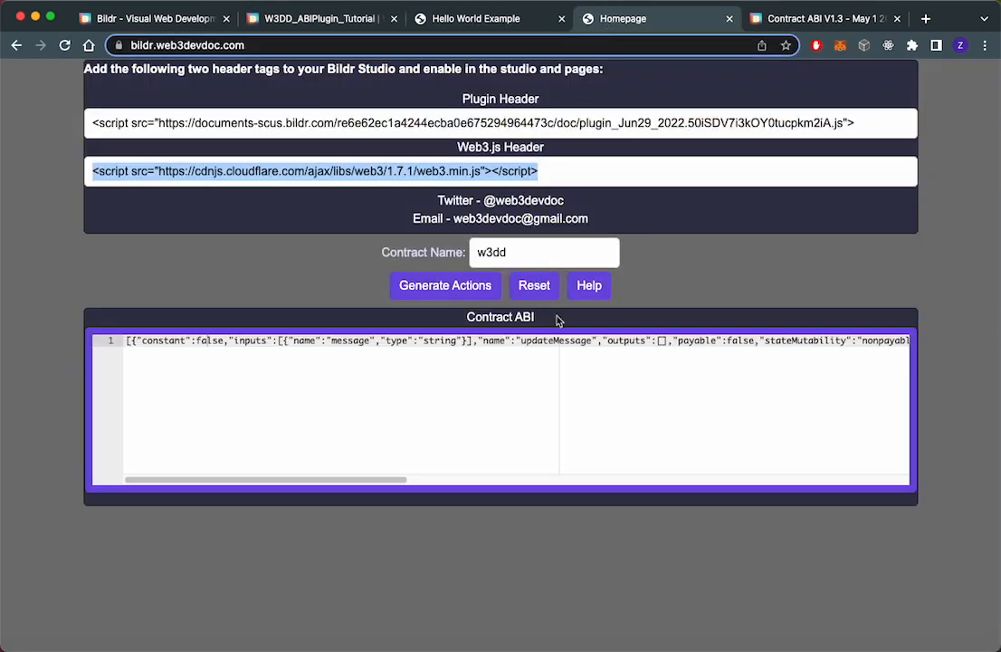
left_click(558, 349)
key("ctrl+a")
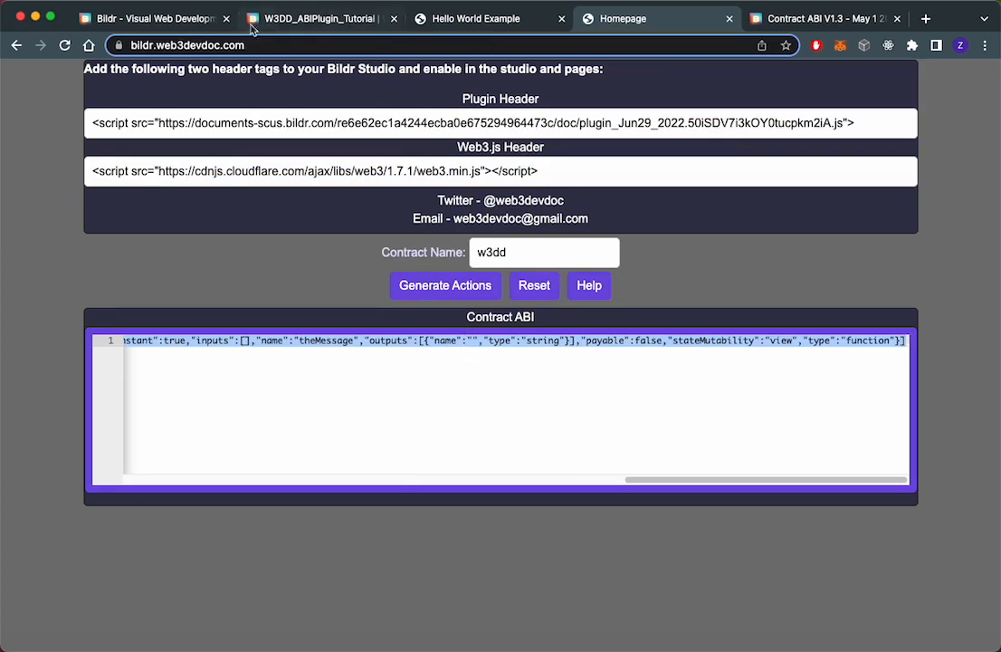
Paste the copied ABI as the Contract ABI in the studio's W3DD plugin and generate the actions for contract w3dd.
left_click(271, 19)
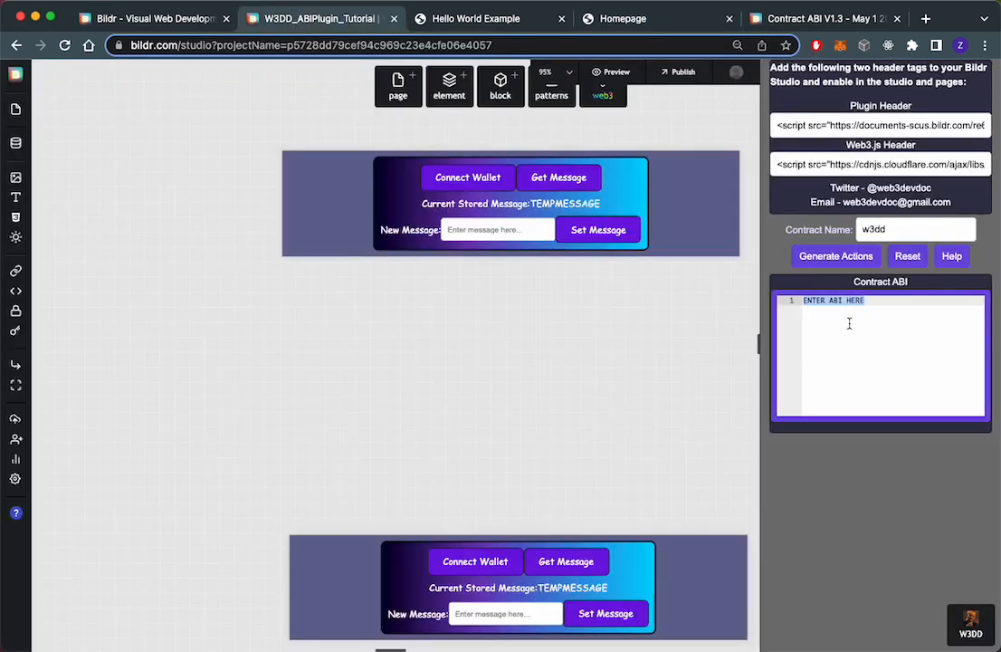
key("ctrl+v")
left_click(829, 257)
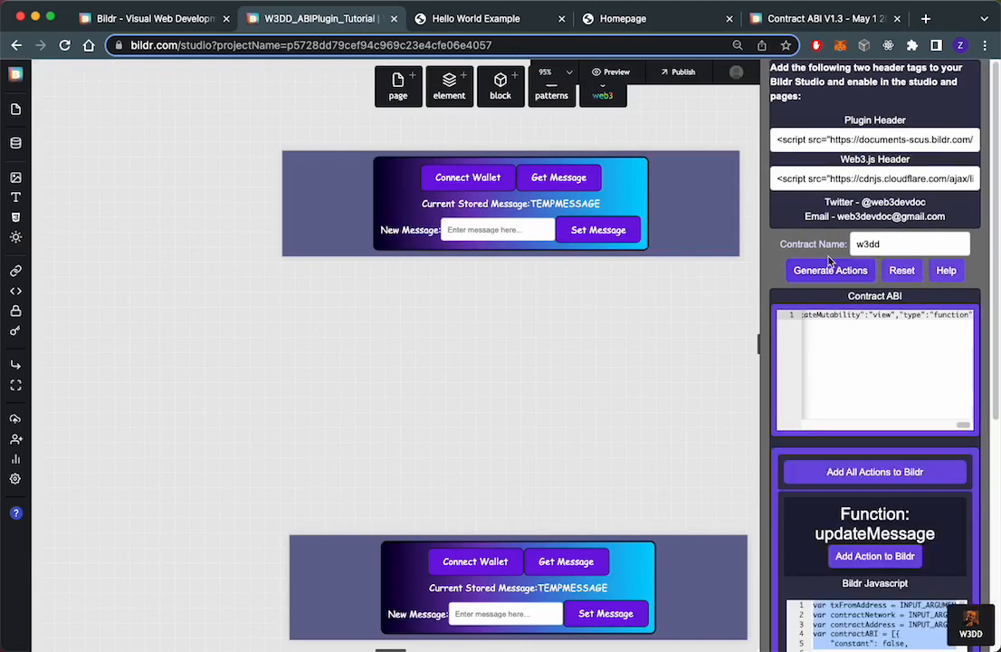
Look over the generated code for updateMessage and theMessage and add all the actions to the Bildr project.
scroll(789, 521, "down", 3)
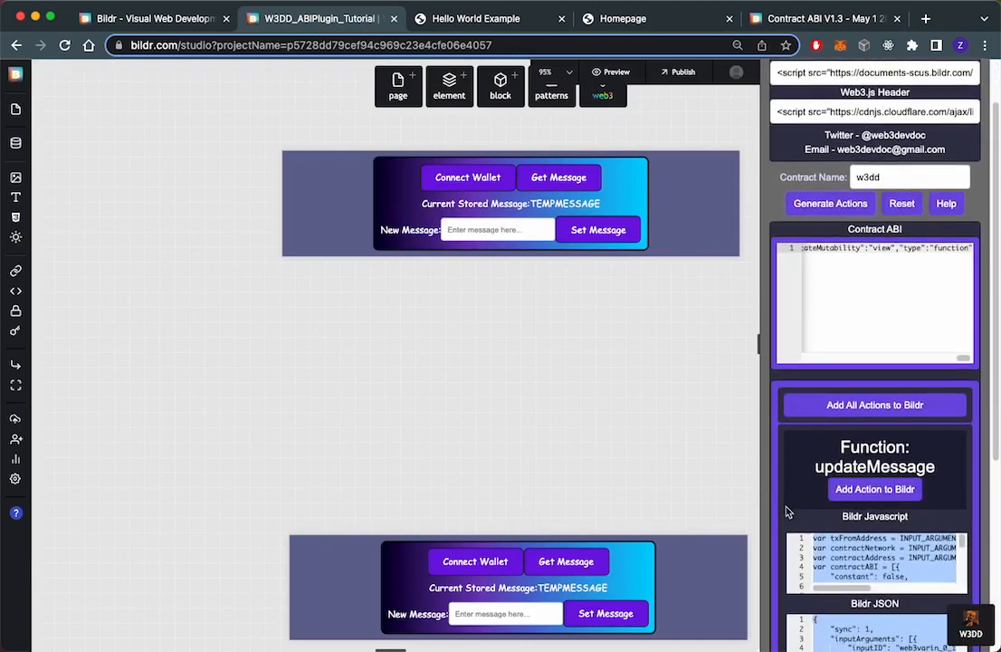
scroll(786, 513, "down", 9)
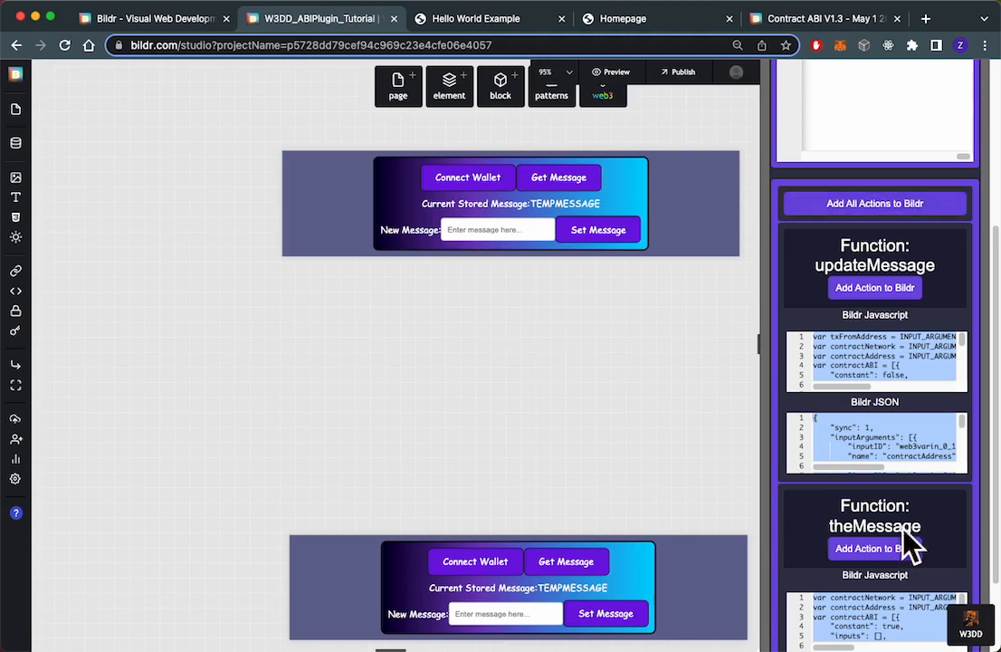
scroll(910, 542, "down", 5)
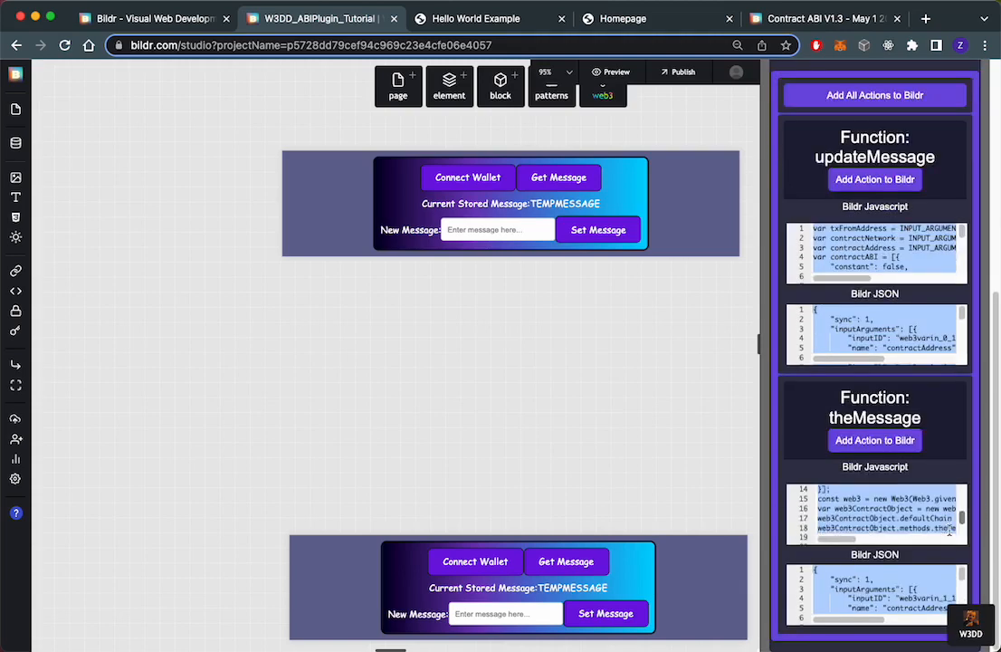
scroll(942, 534, "down", 3)
scroll(868, 253, "down", 2)
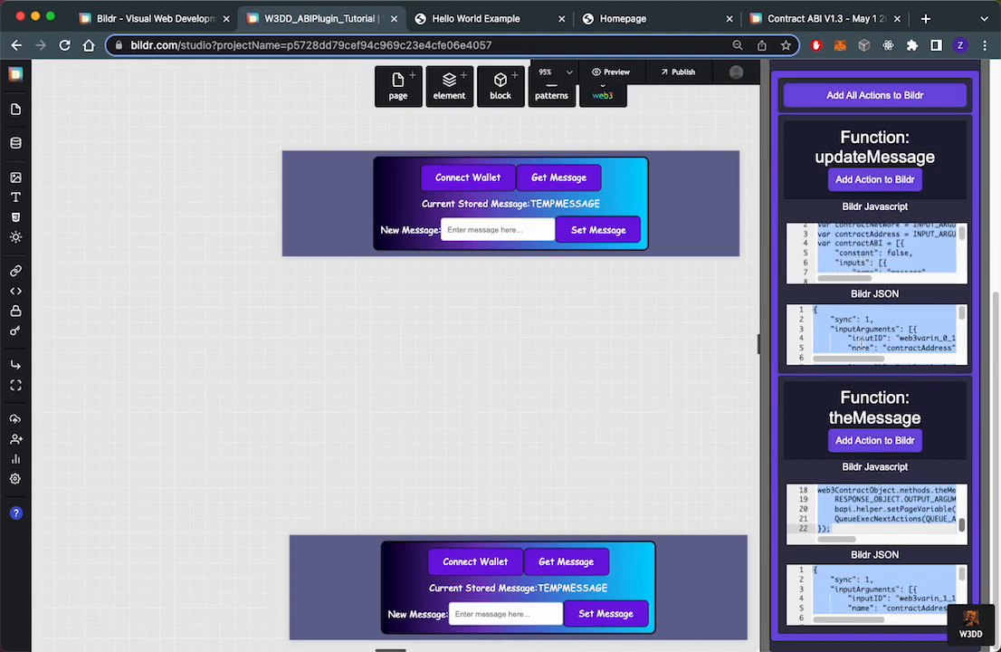
scroll(861, 340, "down", 1)
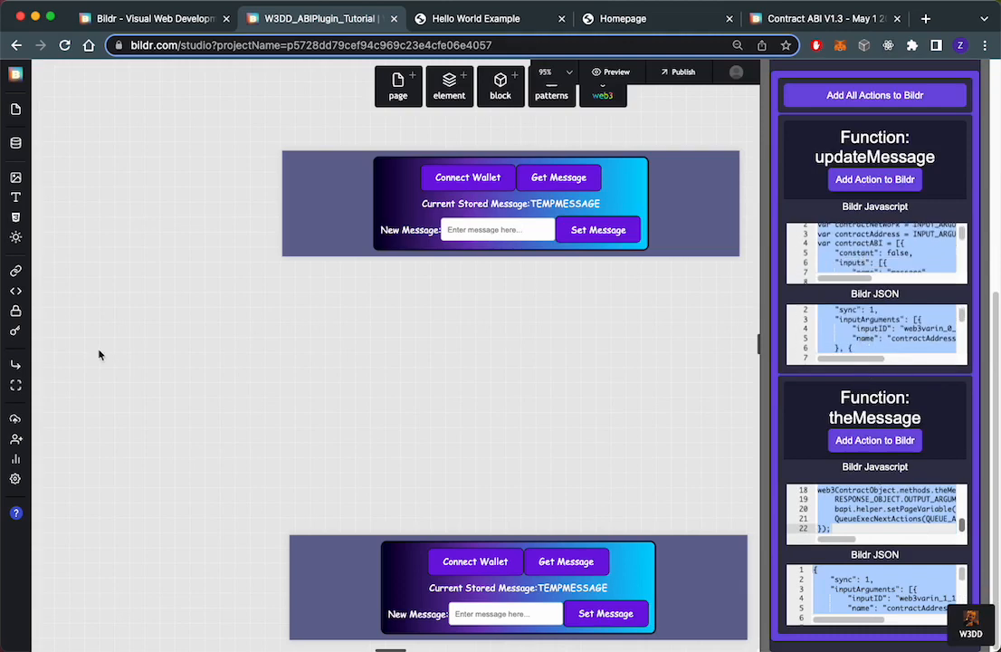
scroll(907, 156, "up", 6)
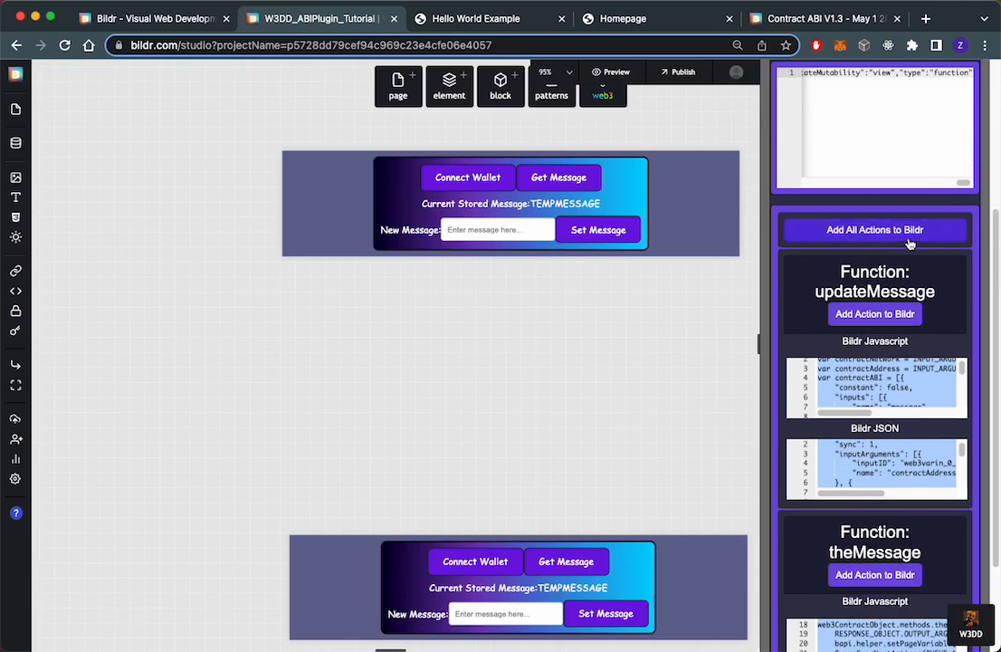
left_click(910, 237)
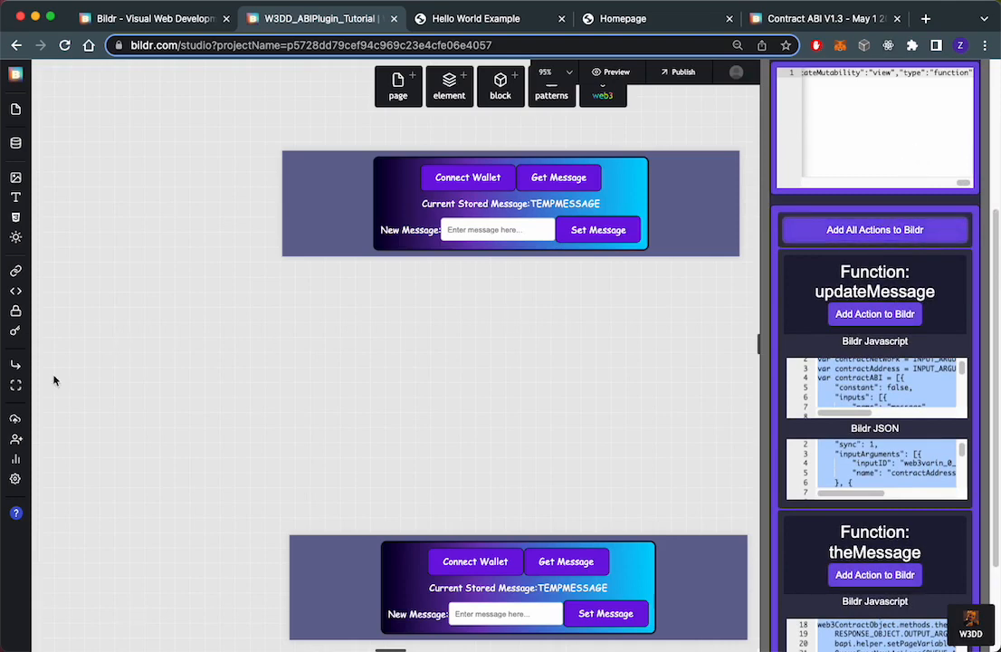
Examine the project's action types and the arguments and function of the w3dd - updateMessage action.
left_click(16, 364)
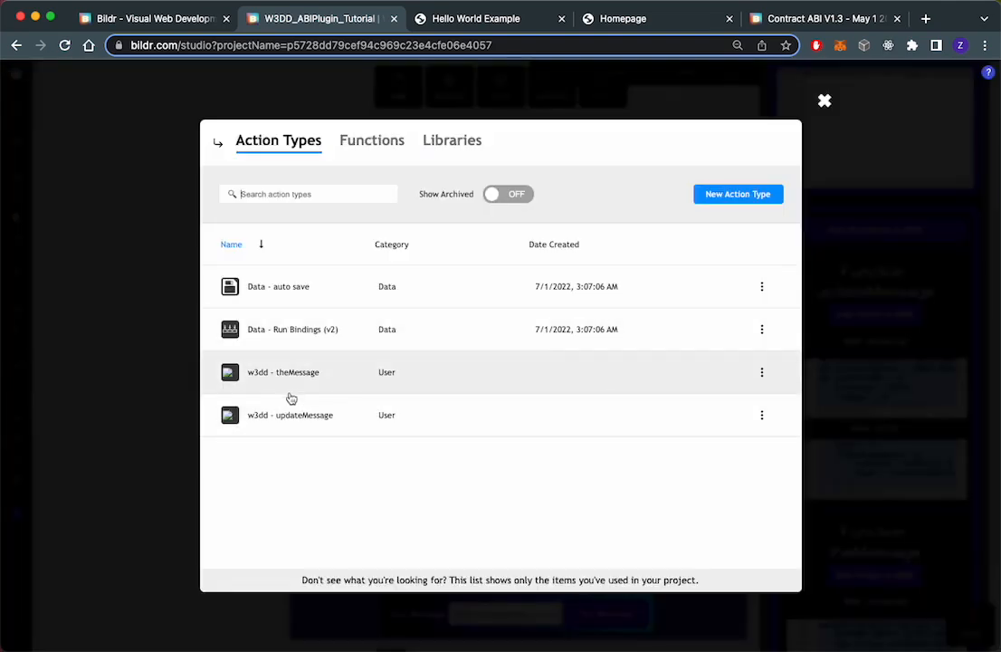
left_click(355, 422)
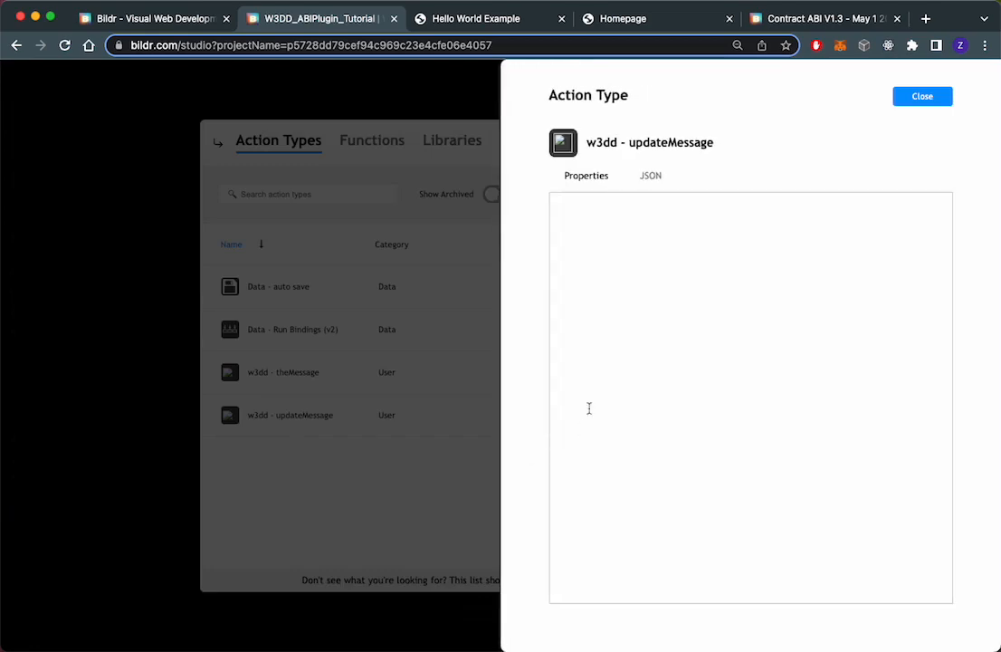
scroll(883, 362, "down", 2)
scroll(884, 362, "down", 5)
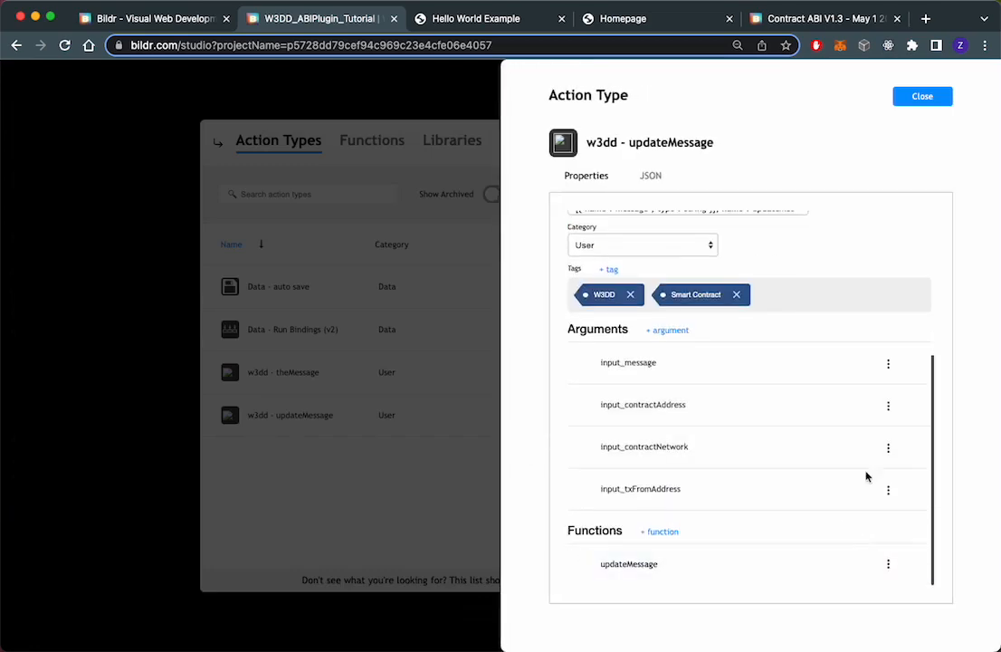
left_click(339, 528)
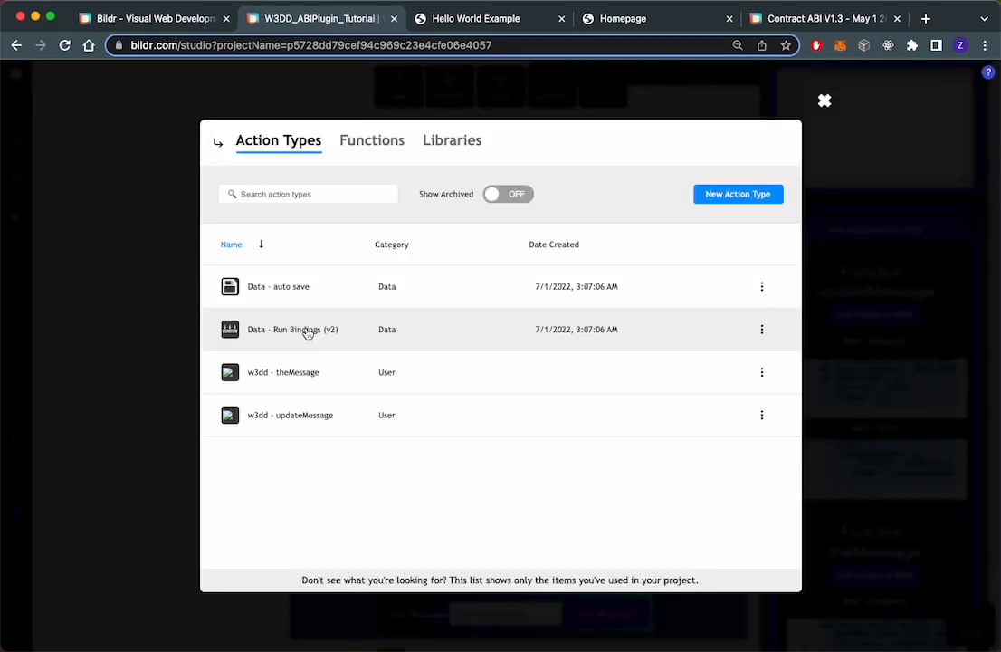
left_click(136, 416)
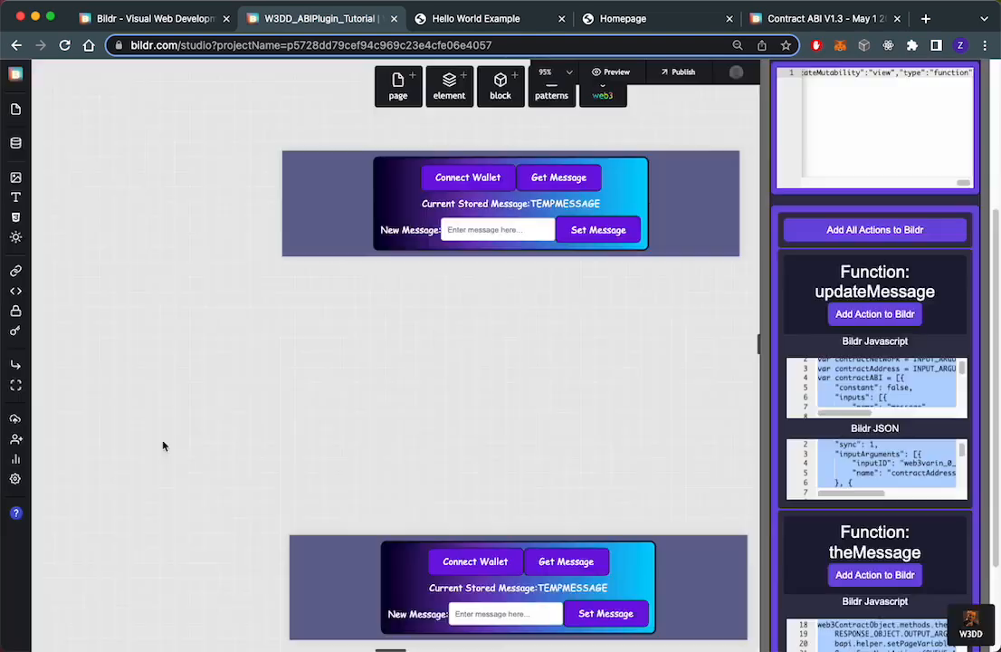
Create a new flow named getMessageFlow for the click event of the Get Message button on the Hello World Example page.
scroll(563, 493, "down", 3)
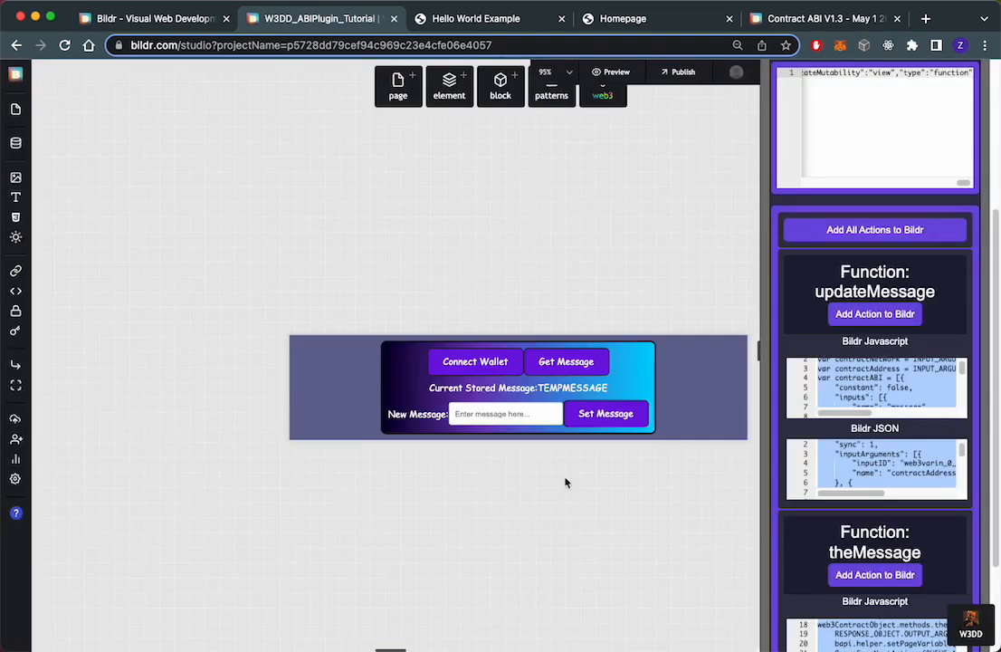
left_click(590, 371)
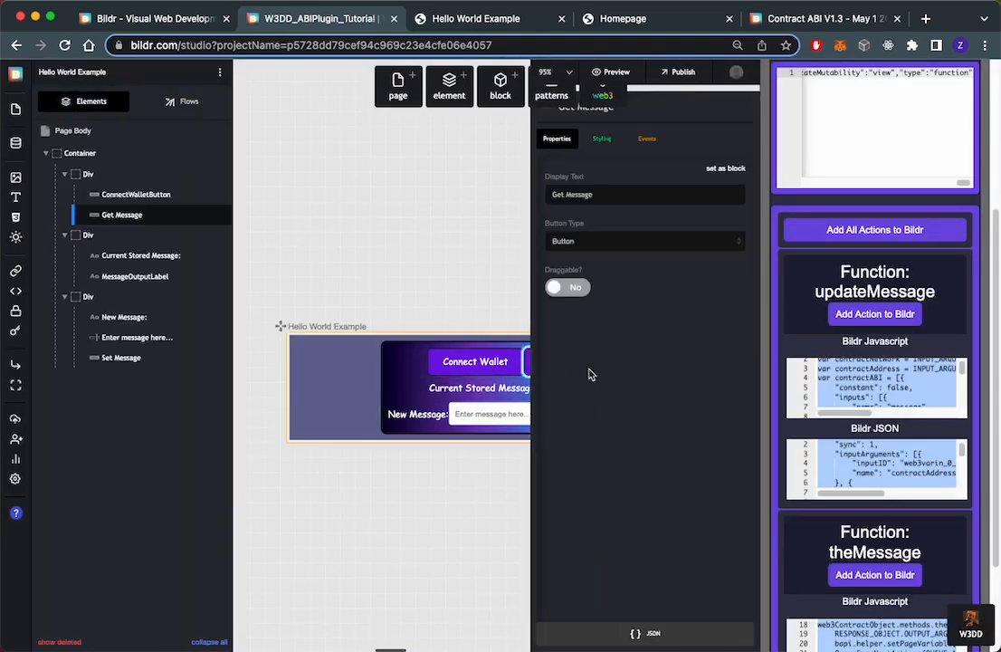
left_click(646, 139)
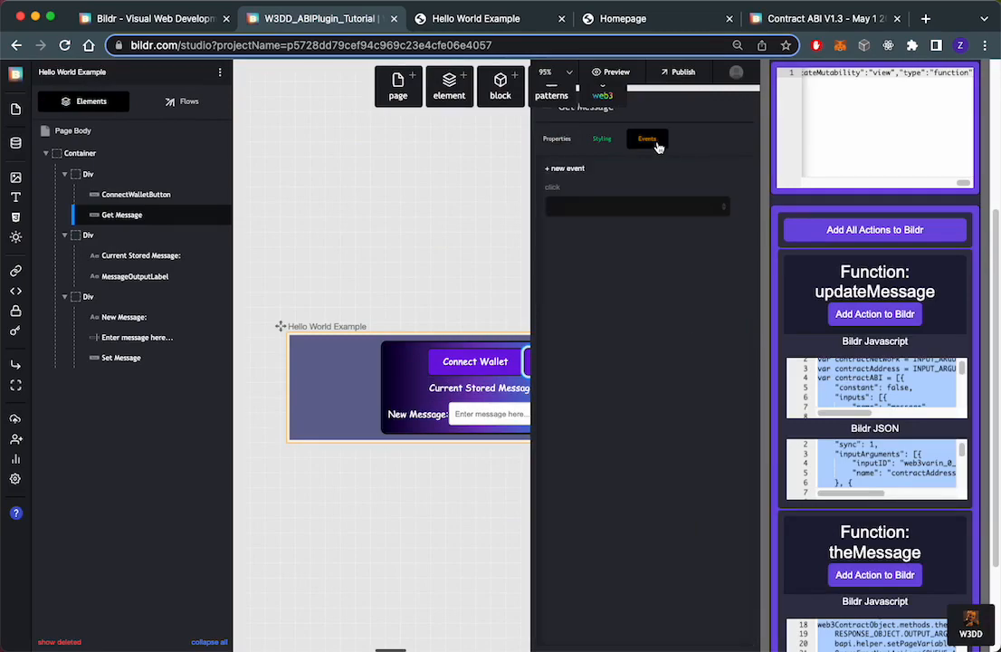
left_click(640, 208)
left_click(637, 231)
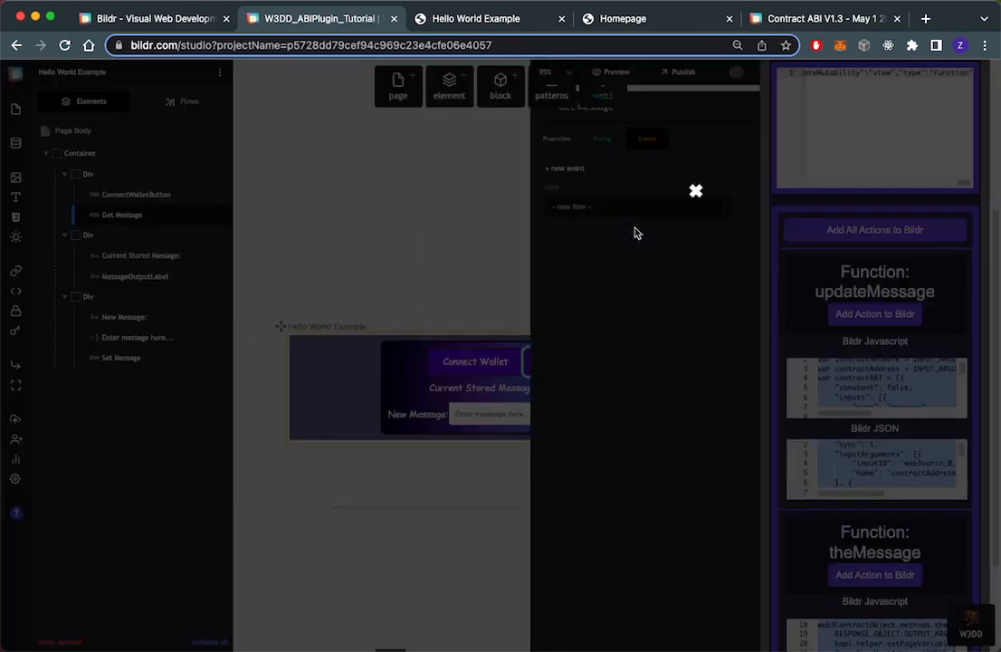
type("getMessageFl")
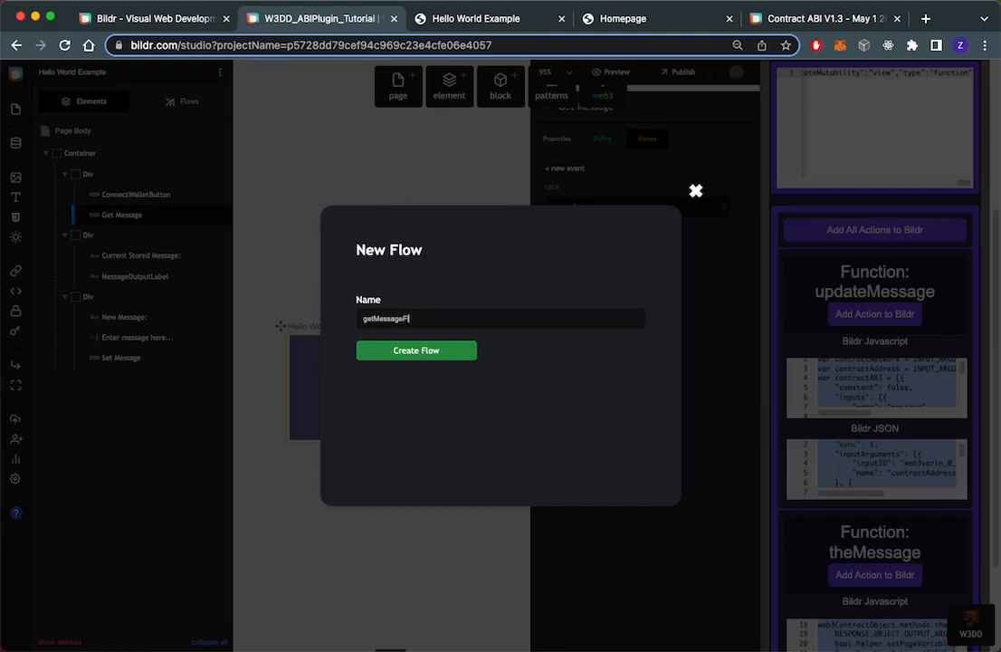
type("ow")
key("Return")
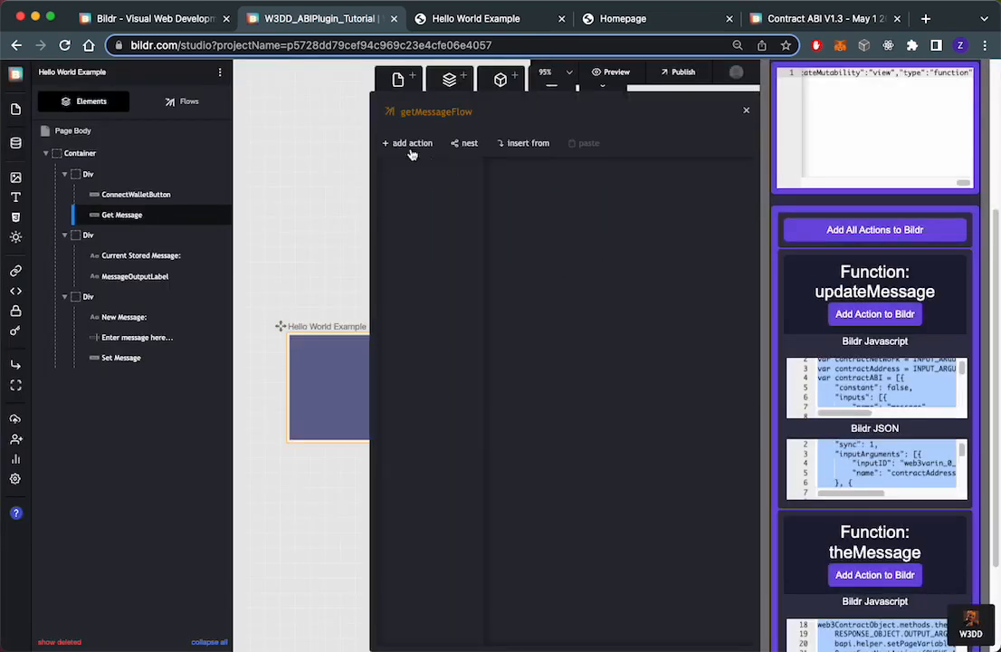
Find the w3dd actions and add w3dd - theMessage to getMessageFlow.
left_click(403, 143)
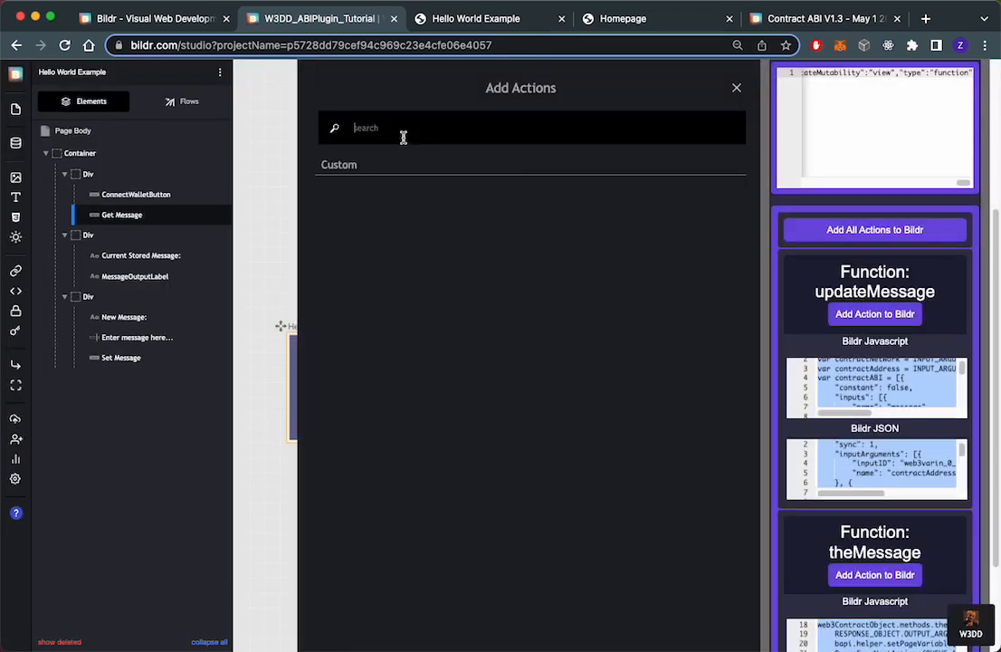
type("w3dd")
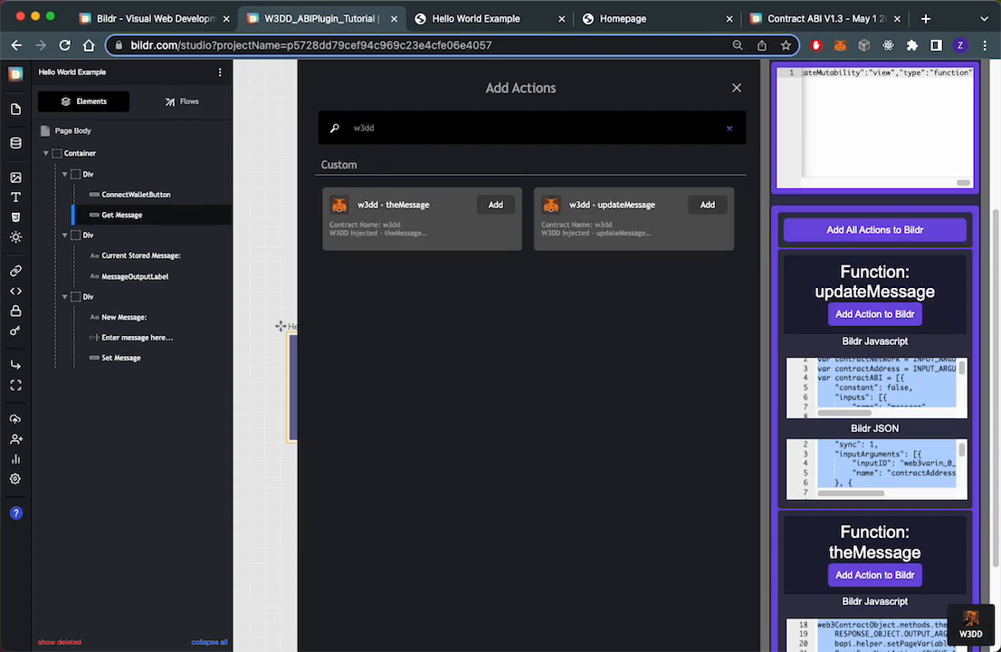
left_click(496, 207)
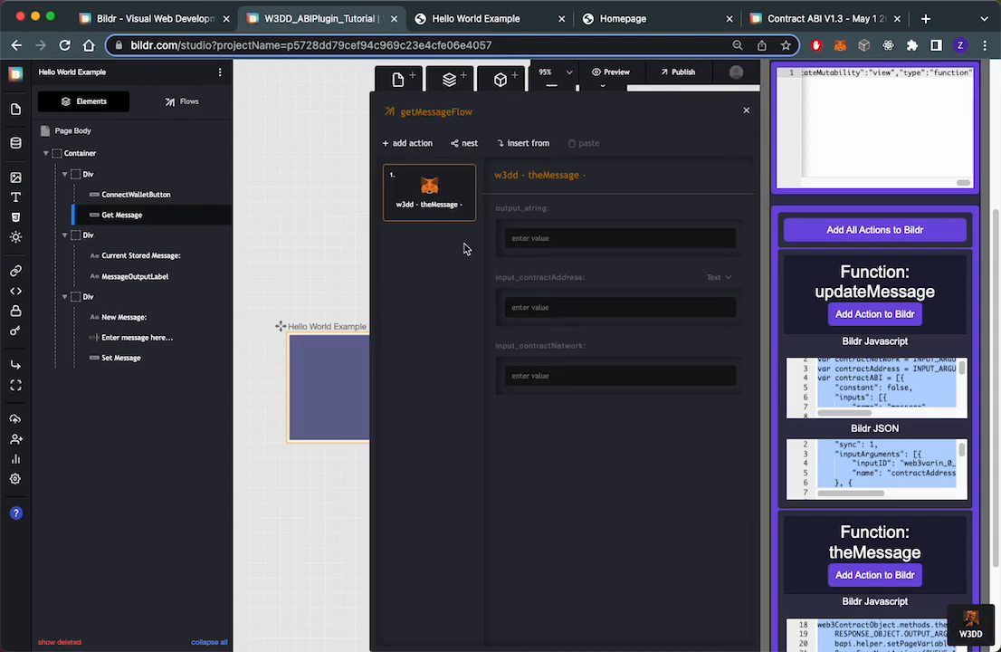
Set the theMessage action's output_string to theMessageVariable and its input_contractNetwork to ropsten.
left_click(543, 237)
left_click_drag(525, 210, 497, 210)
left_click(532, 209)
left_click(667, 238)
type("theMessageVariable")
left_click(602, 375)
type("ropsten")
Copy the contract address from getMessageExampleFlow on the TestPage of the Contract ABI V1.3 project.
left_click(823, 18)
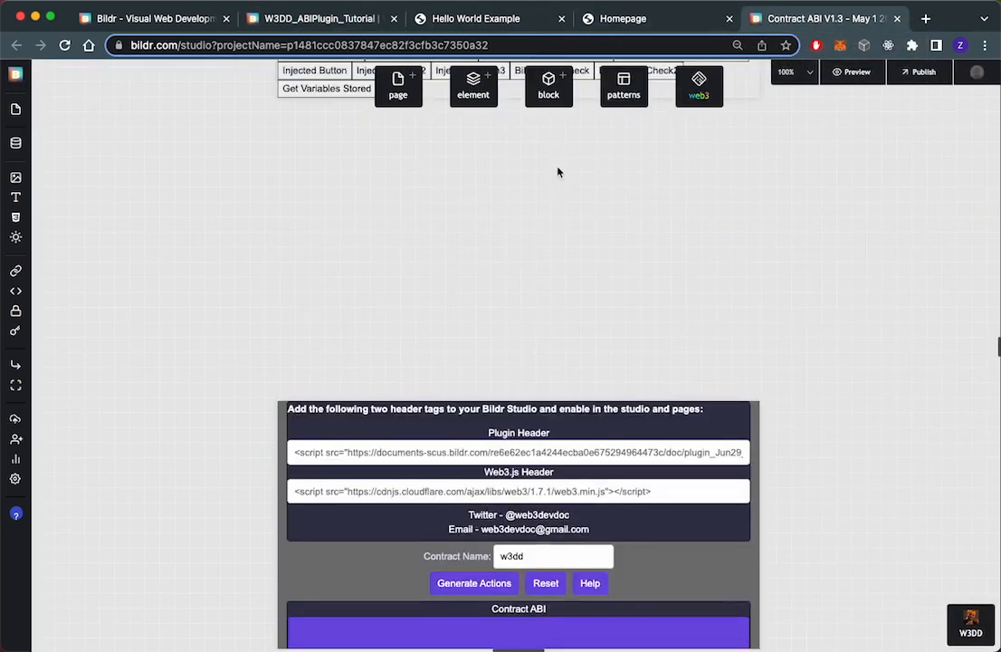
left_click(328, 171)
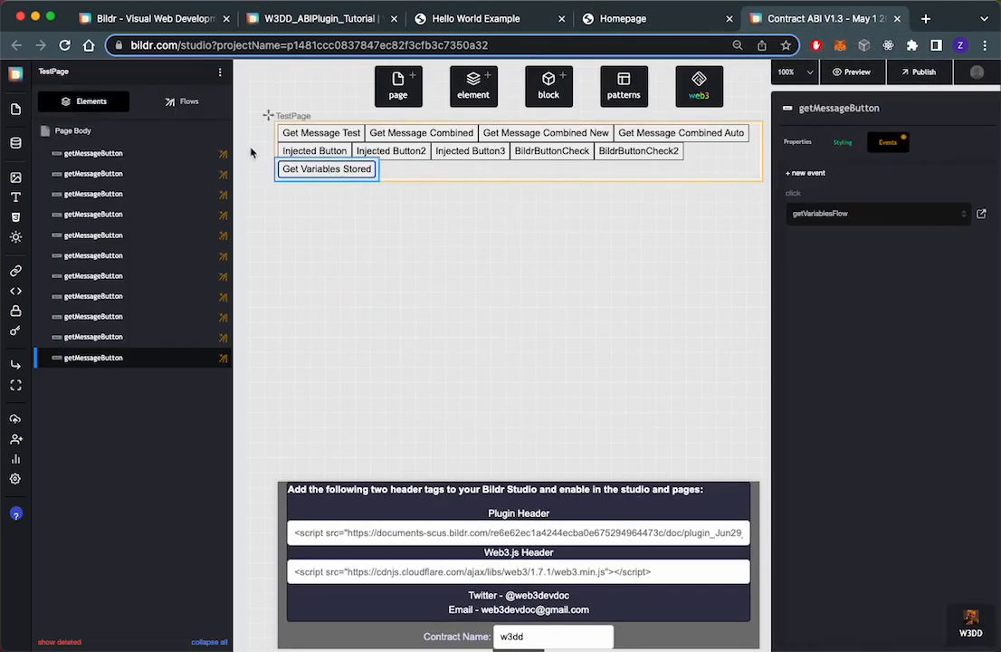
left_click(181, 101)
left_click(136, 333)
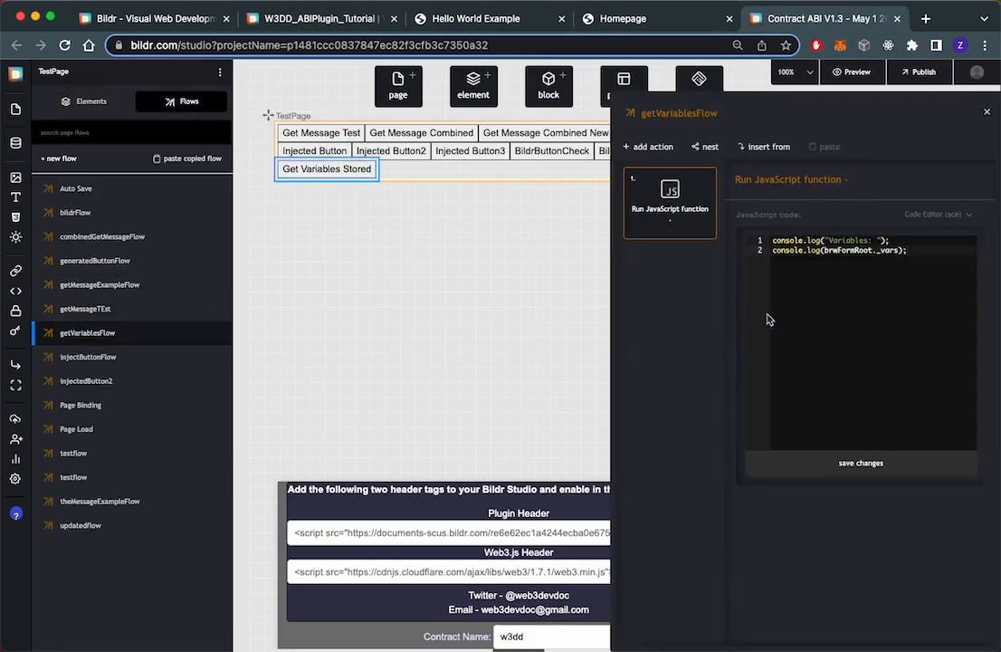
left_click(113, 285)
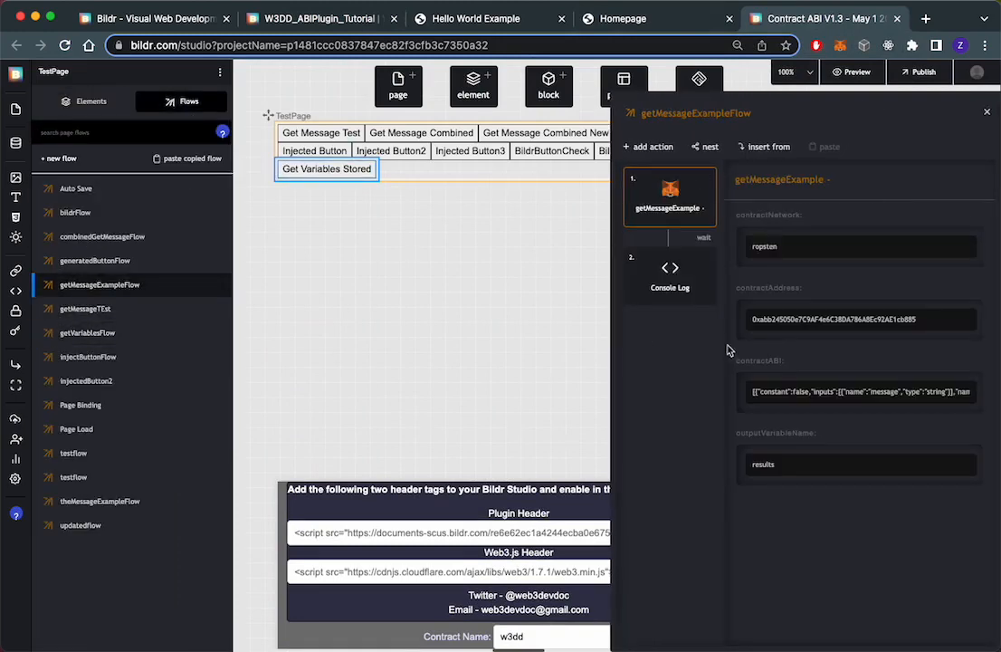
double_click(831, 320)
Paste the copied contract address as input_contractAddress of the theMessage action in the W3DD_ABIPlugin_Tutorial project and close the flow.
left_click(481, 24)
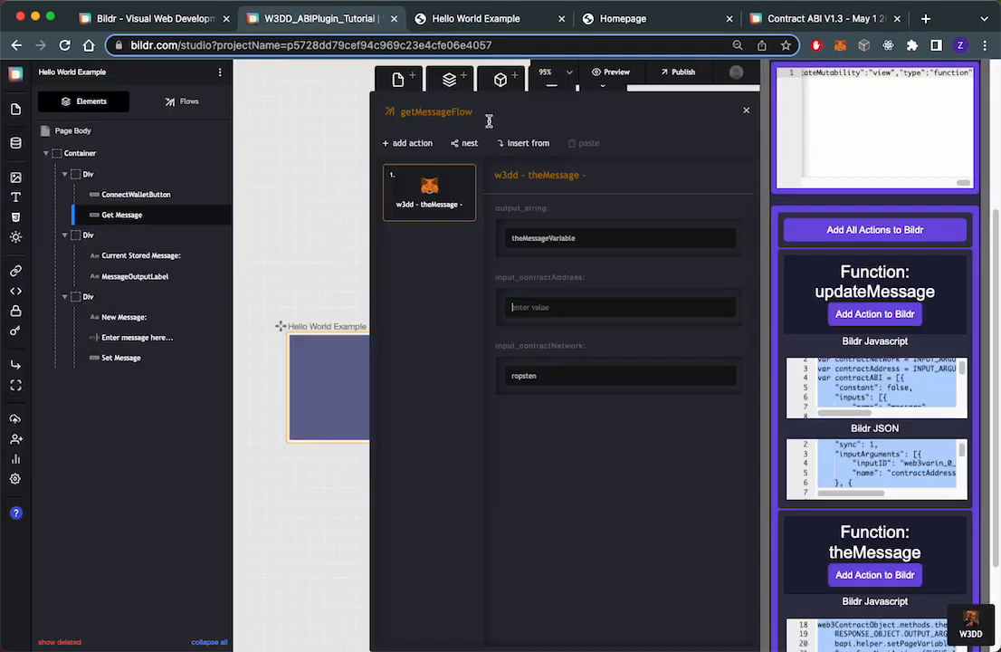
left_click(262, 18)
type("0xabb245050e7C9AF4e6C3d8A786A8Ec92AE1cb885")
double_click(603, 305)
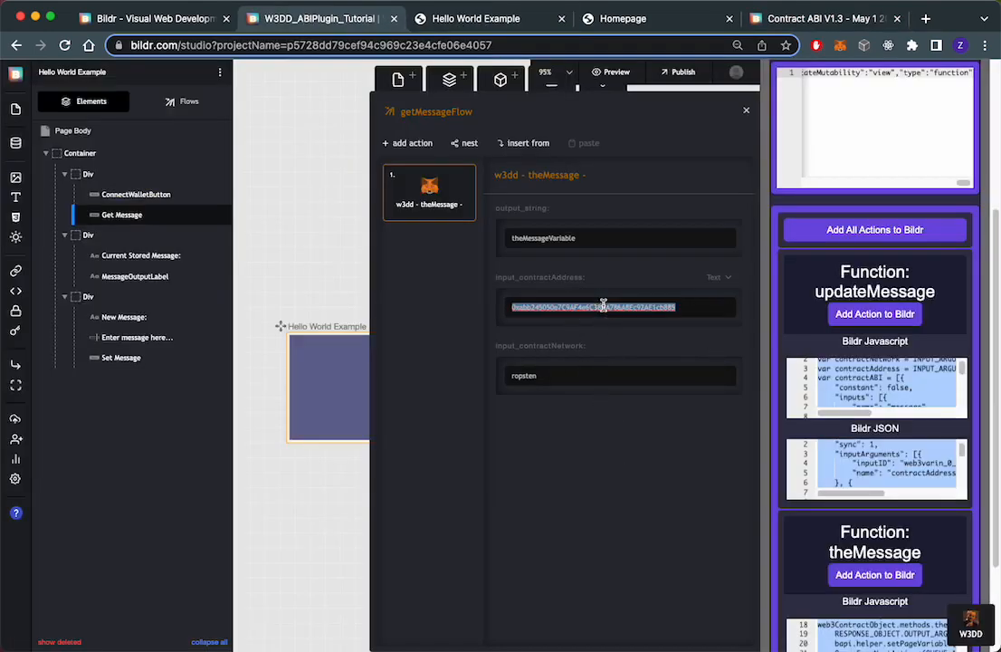
left_click(590, 375)
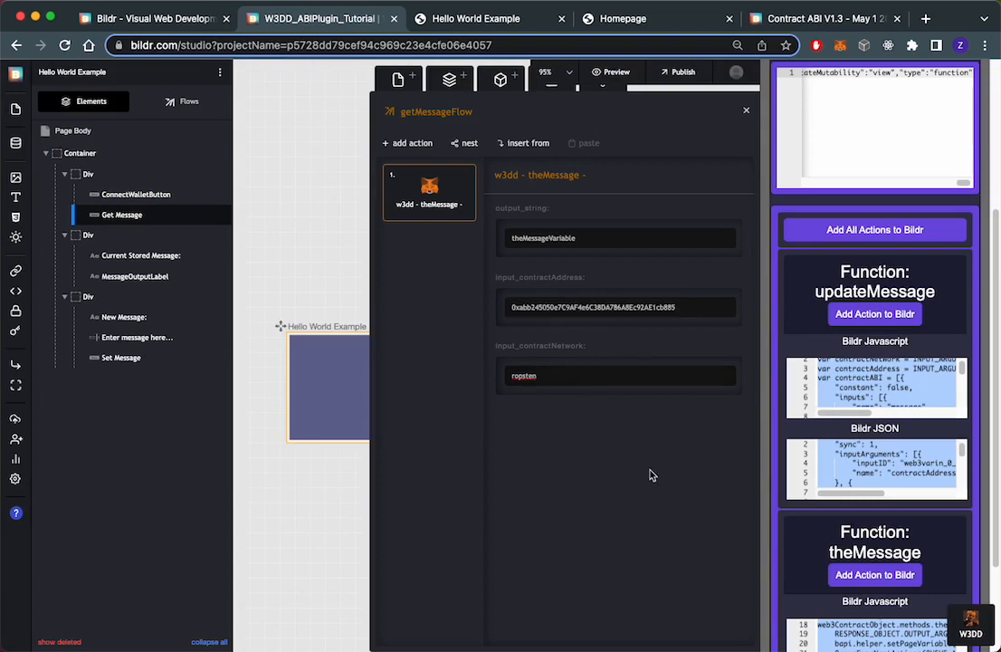
left_click(598, 242)
left_click(324, 239)
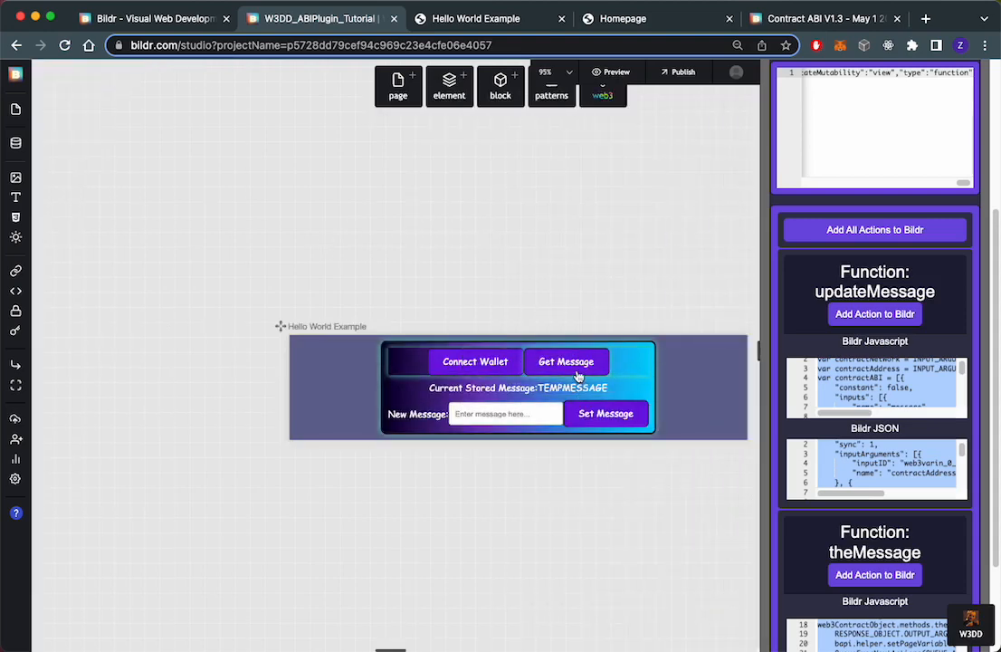
Reload the Hello World Example preview, run Get Message, and check the console and the current stored message.
left_click(561, 72)
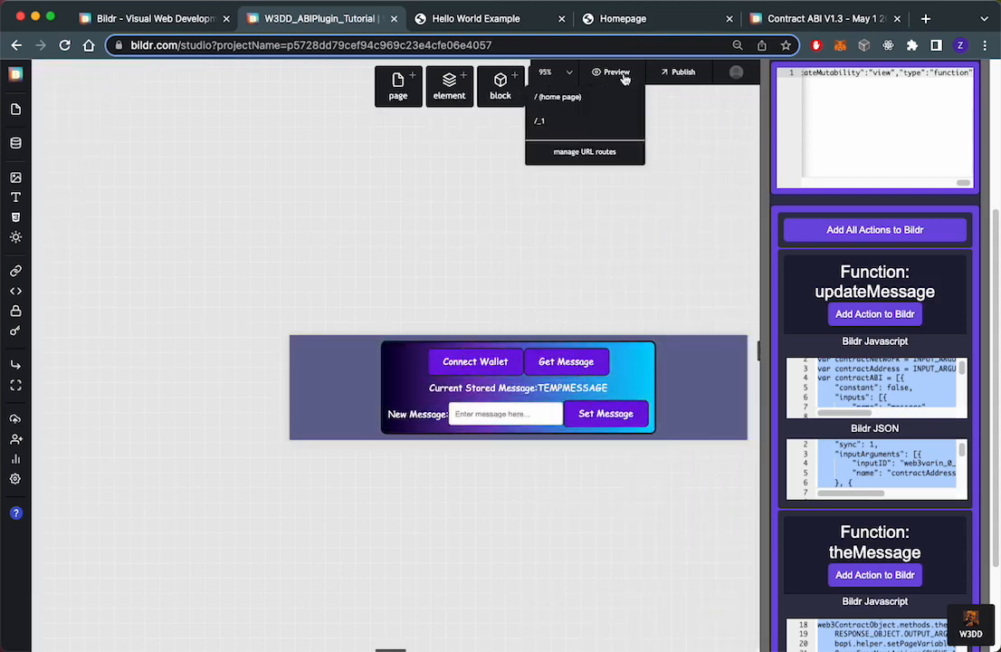
left_click(480, 20)
left_click(407, 40)
key("Return")
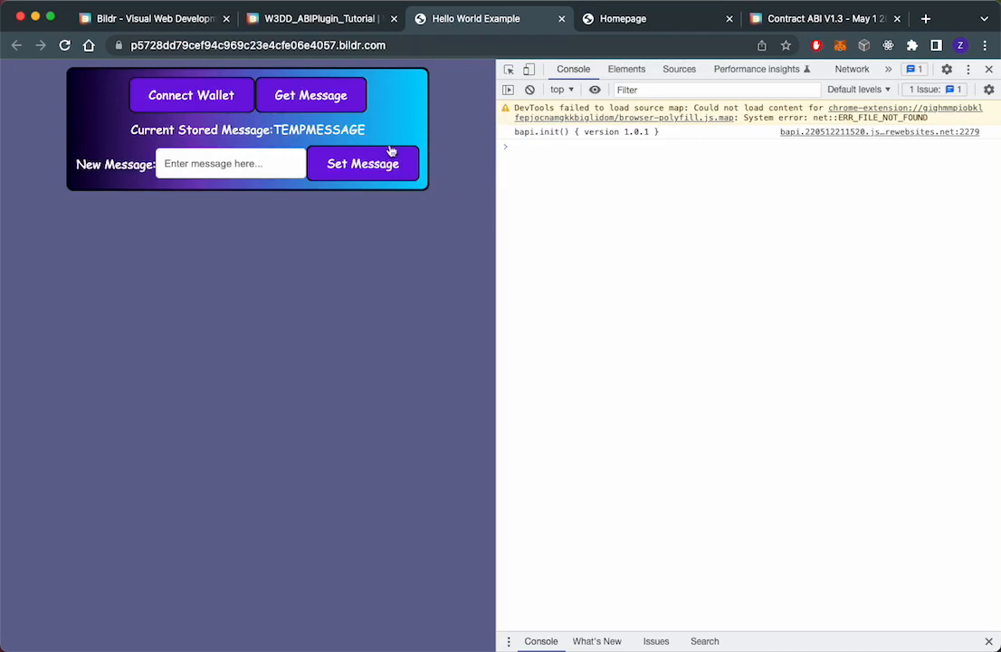
left_click(307, 97)
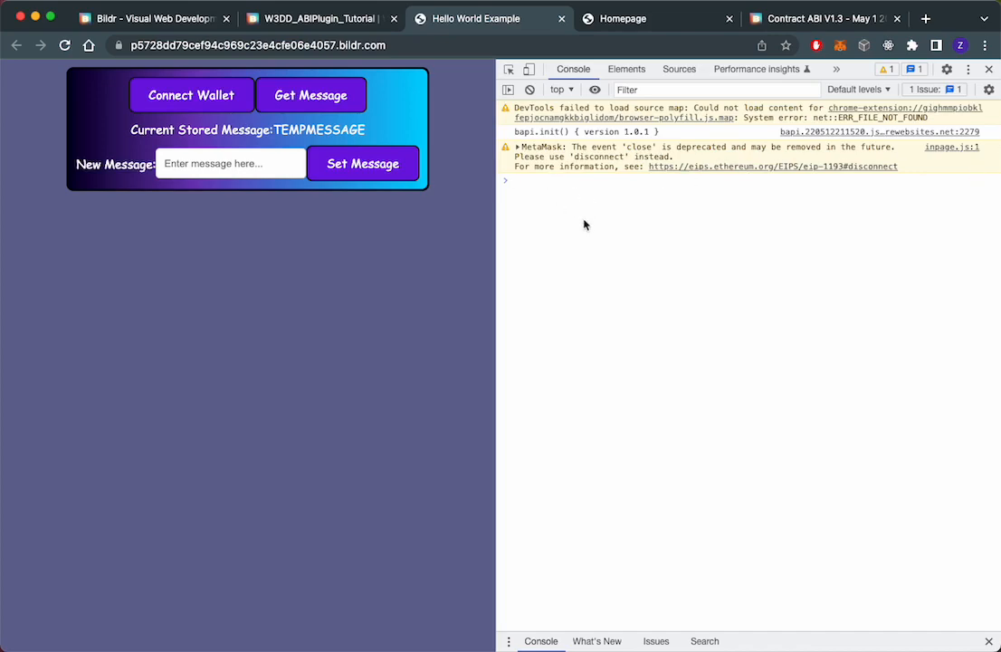
type("bw")
key("BackSpace")
key("BackSpace")
double_click(298, 129)
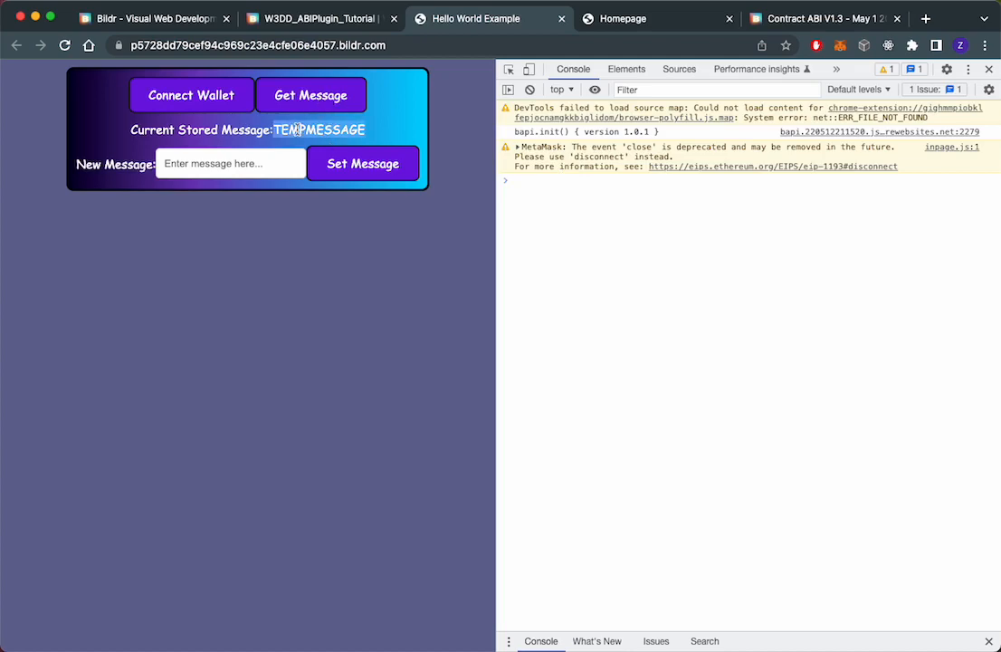
Reopen getMessageFlow in the tutorial project and add an Element - set value action after theMessage.
left_click(302, 25)
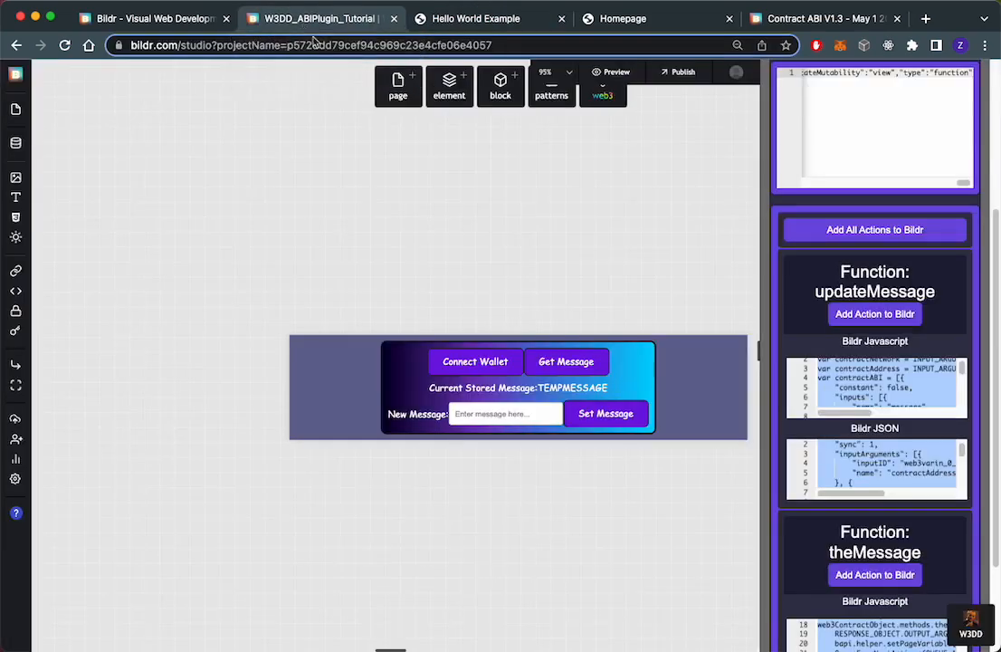
left_click(589, 369)
left_click(728, 206)
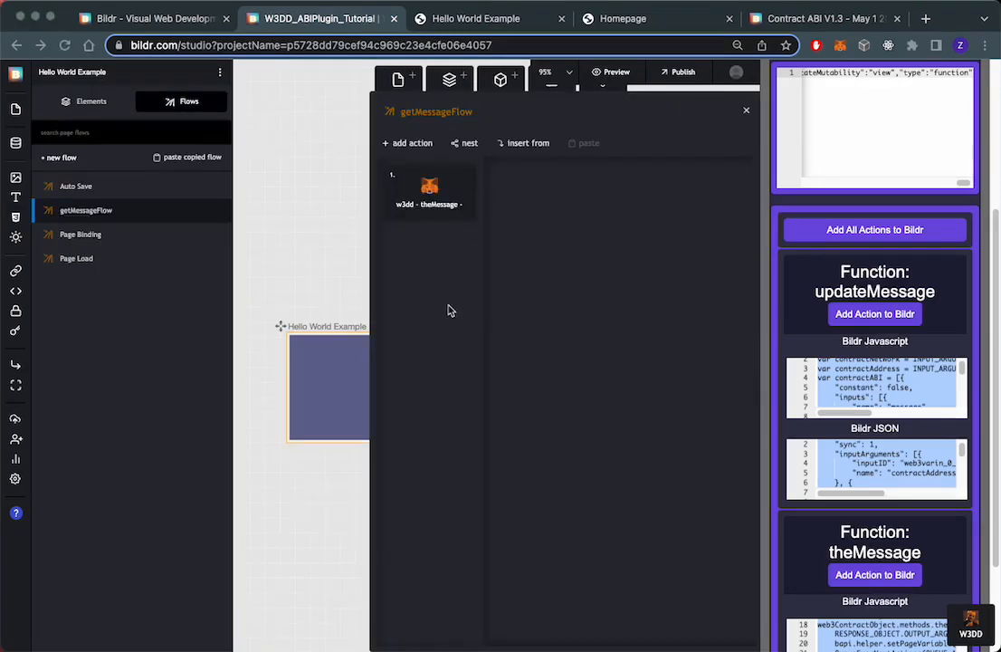
left_click(423, 199)
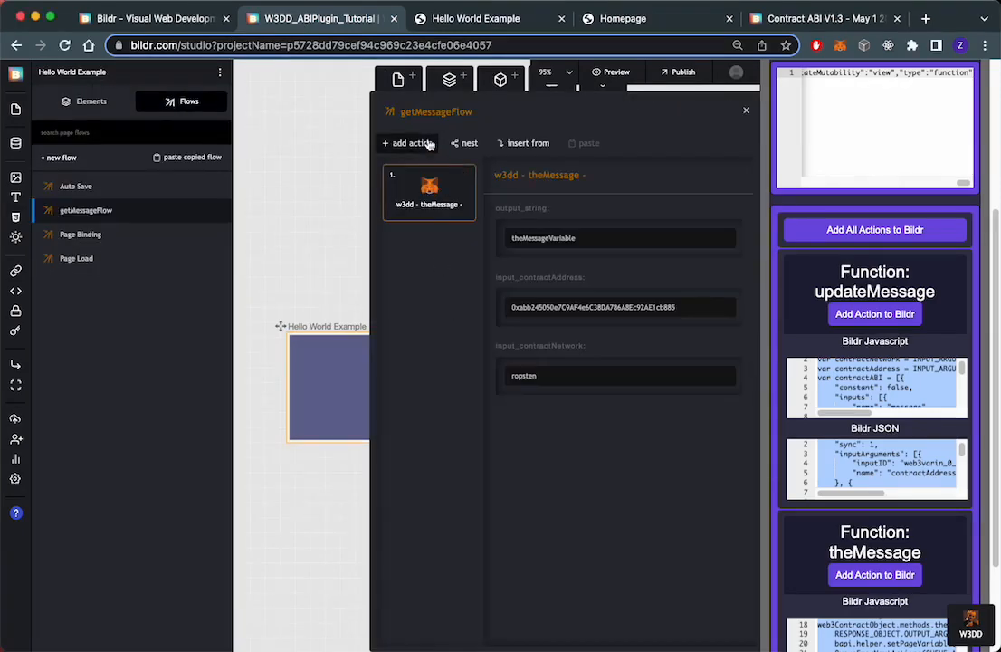
left_click(428, 143)
type("set value")
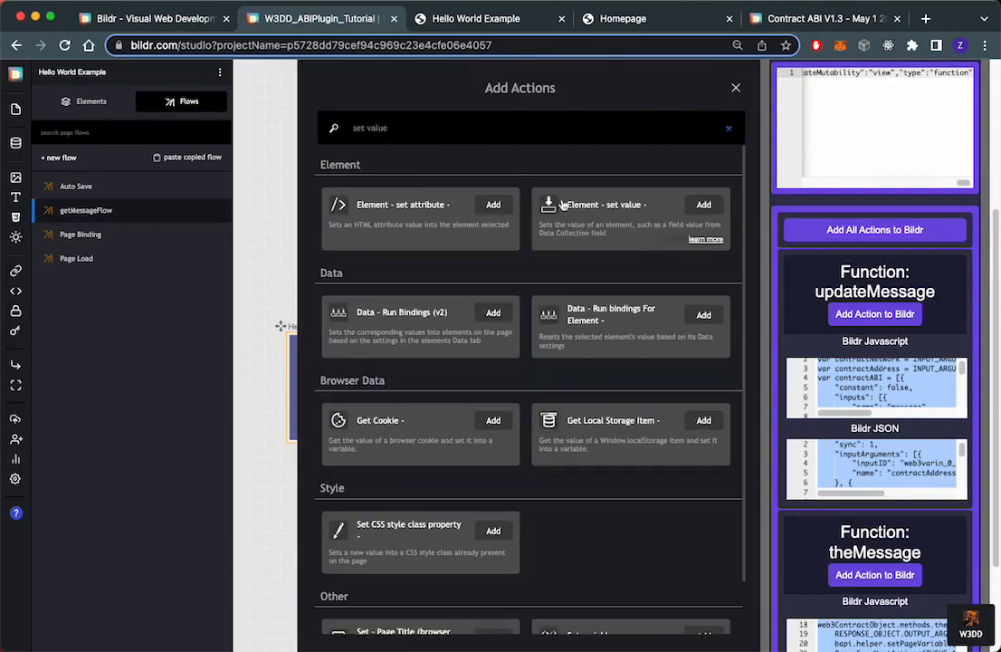
left_click(706, 205)
Choose MessageOutputLabel as the target element of the set value action.
left_click(438, 292)
left_click(570, 237)
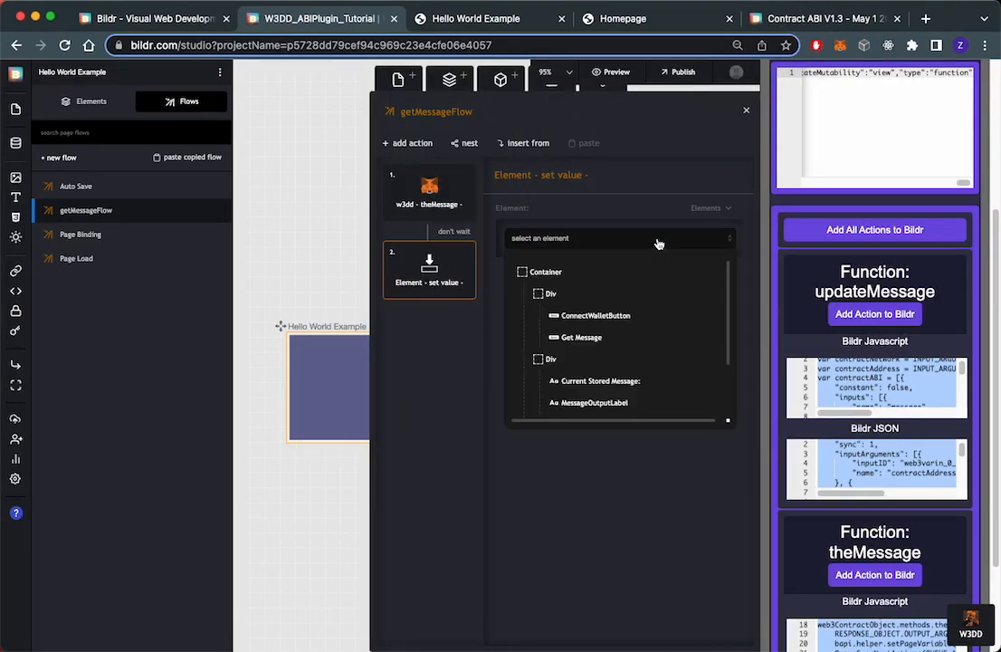
left_click(637, 395)
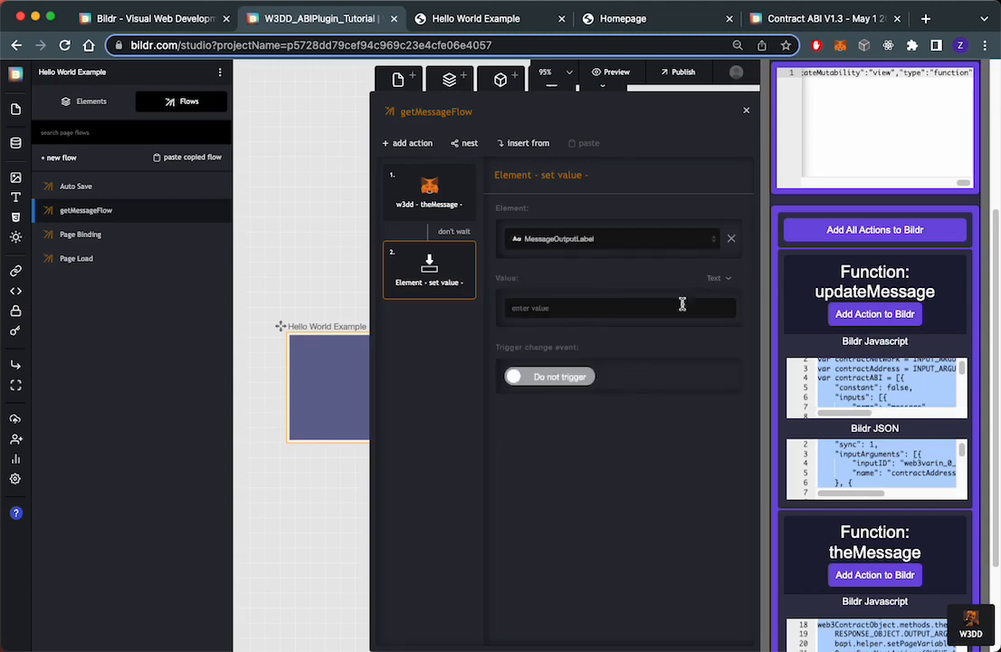
Take the set value action's value from the current page variable theMessageVariable, copying the name from the theMessage action, and close the flow.
left_click(714, 279)
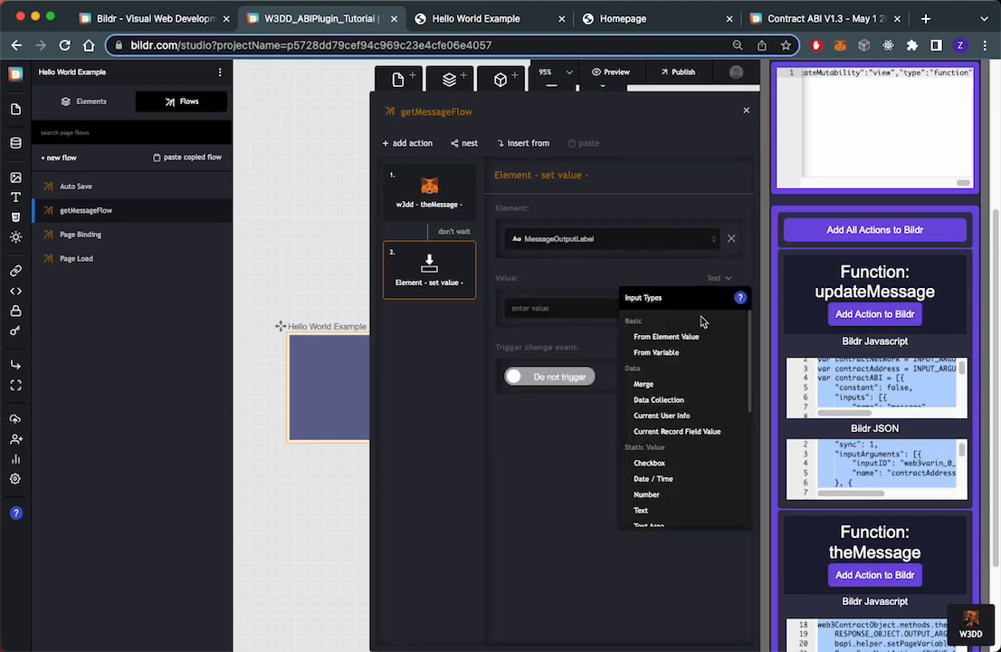
left_click(692, 350)
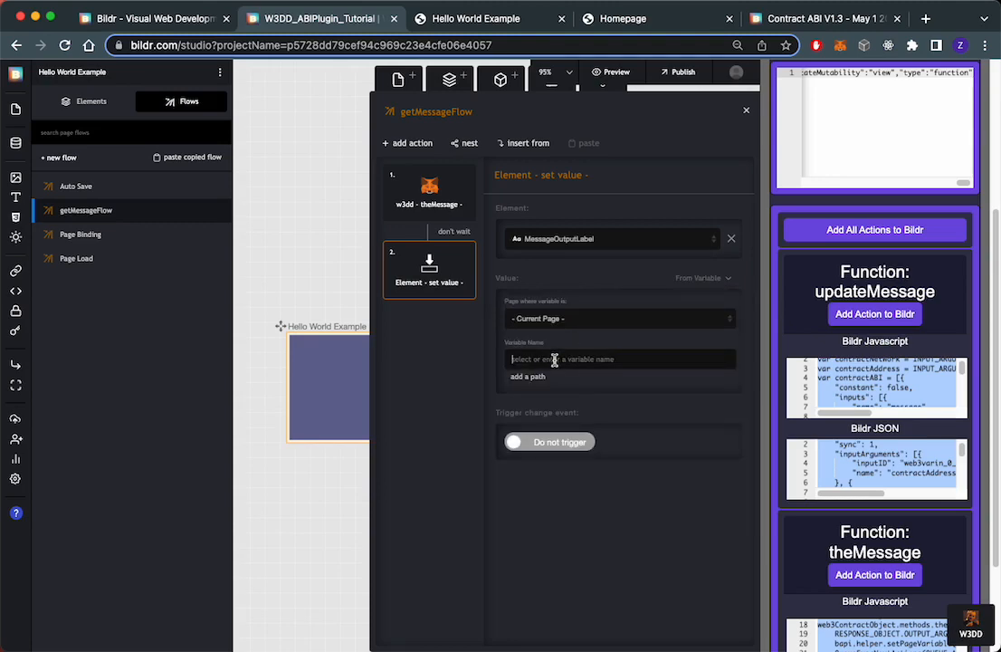
left_click(387, 173)
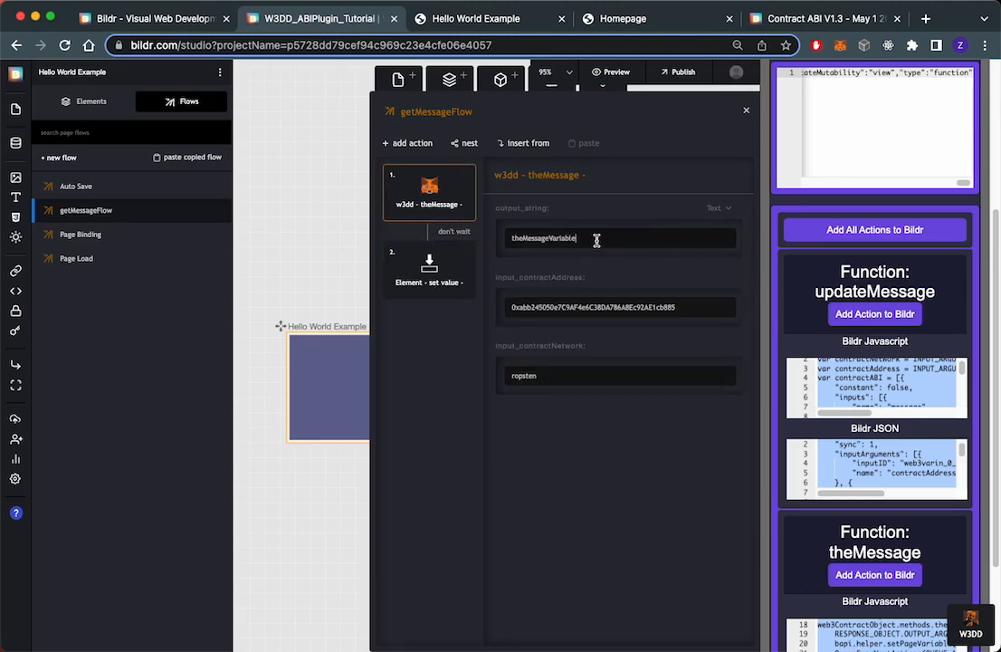
double_click(597, 239)
key("super+c")
left_click(438, 283)
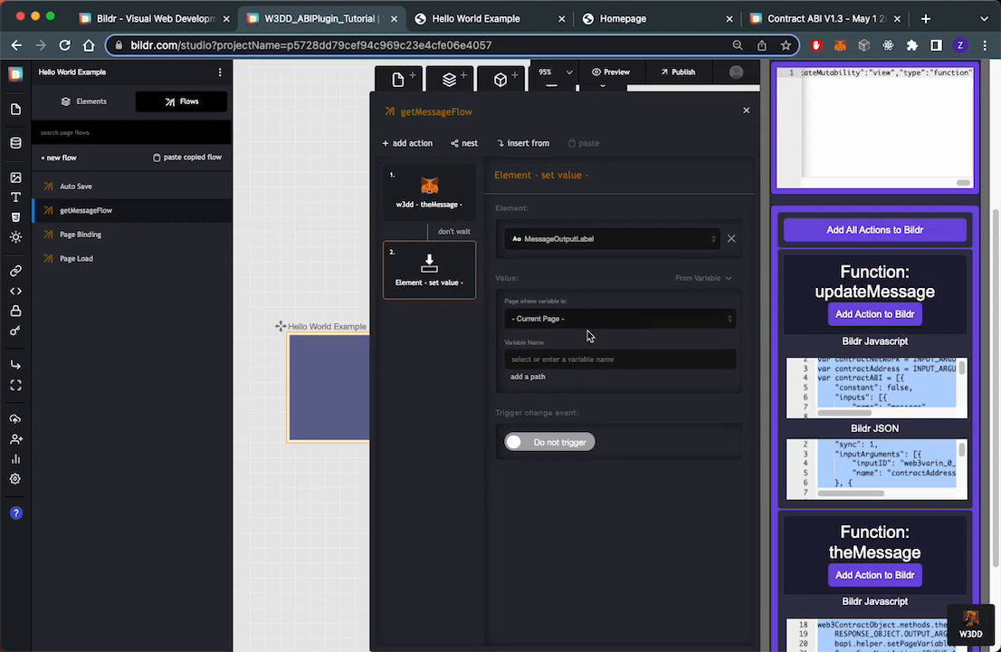
key("super+v")
left_click(290, 262)
Reload the Hello World Example page and test retrieving the stored message with Get Message.
left_click(423, 19)
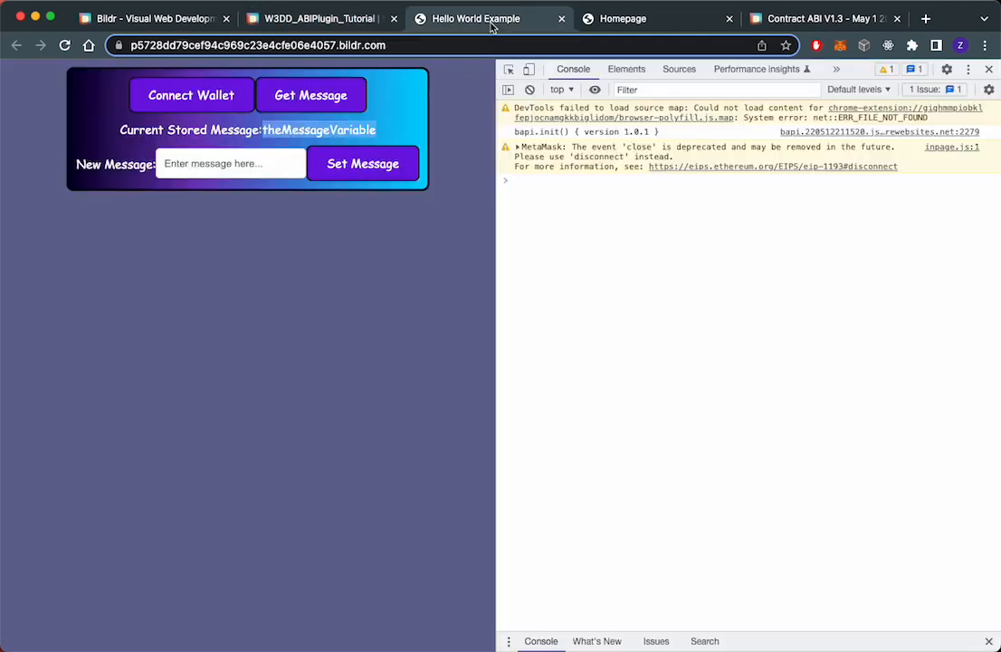
left_click(396, 46)
key("Return")
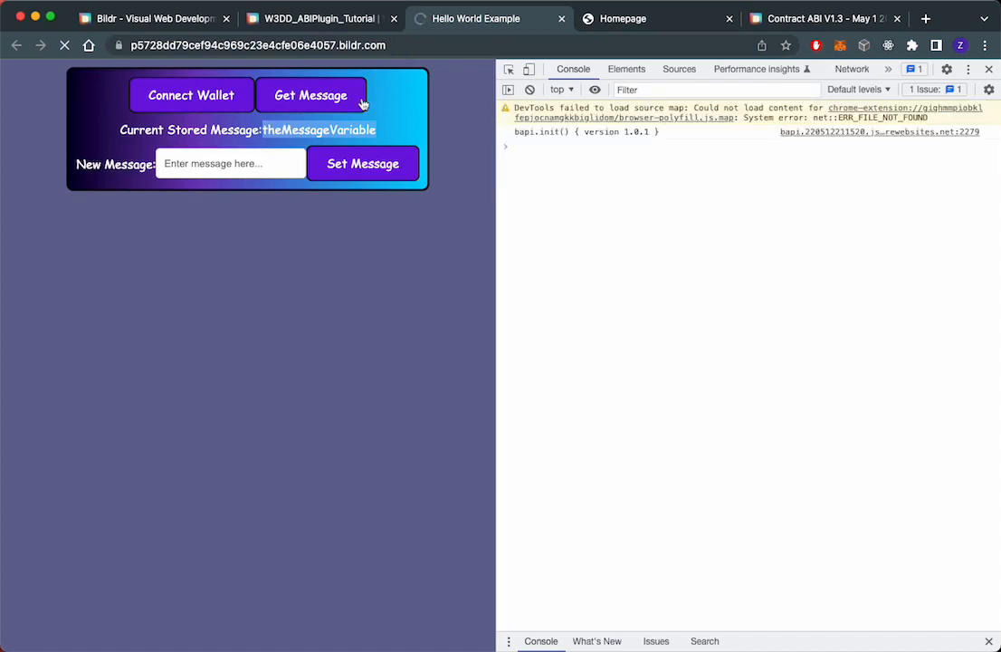
left_click(317, 98)
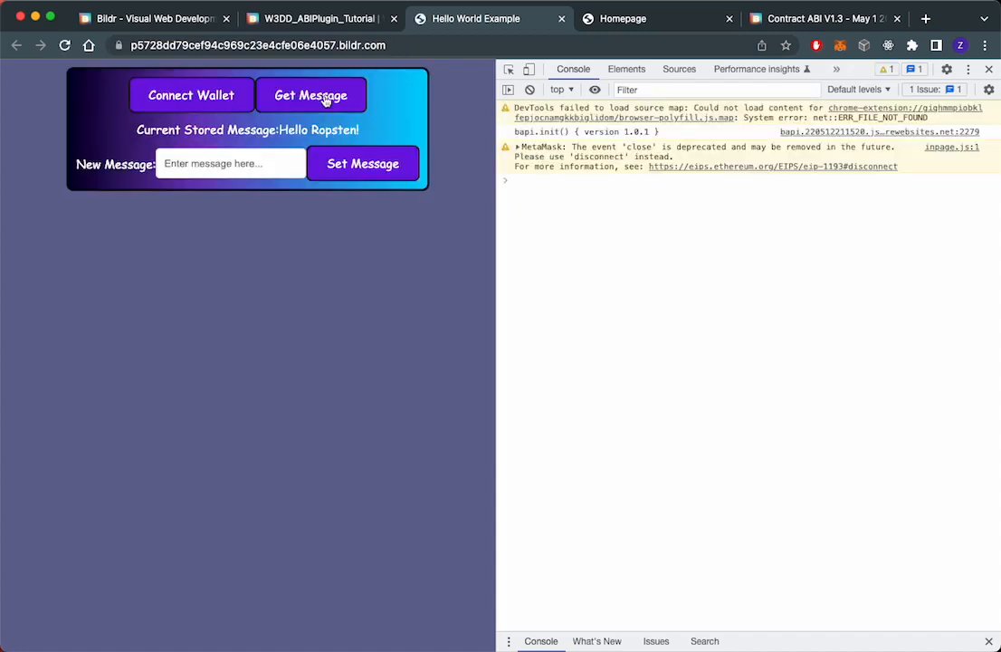